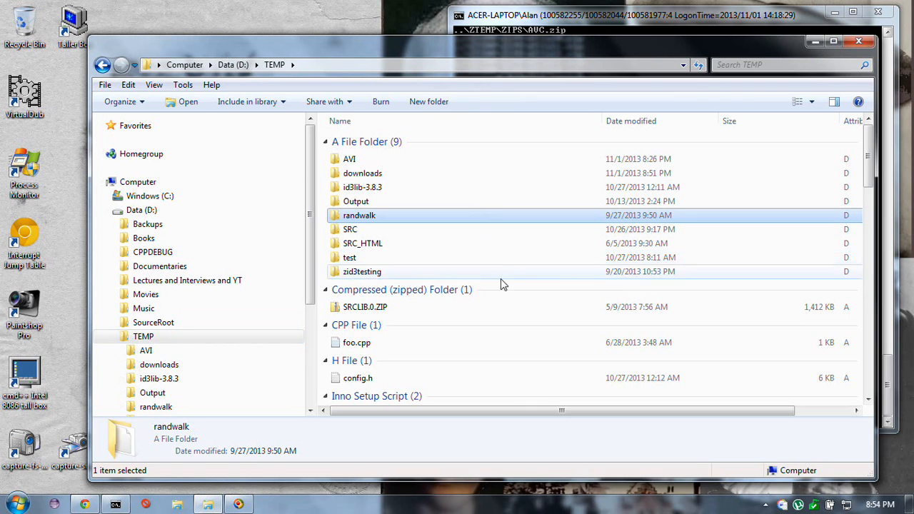
Look through the files and folders in TEMP, including the text documents and PNG files
scroll(507, 253, down, 7)
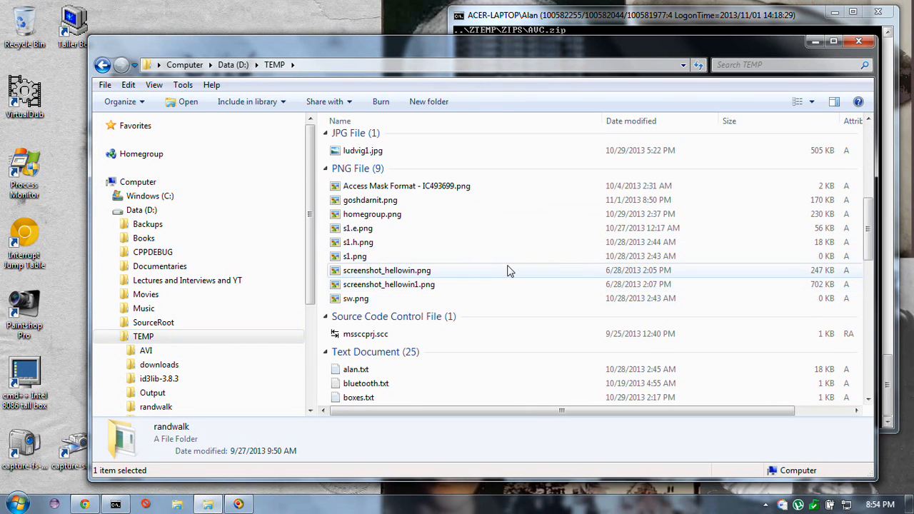
scroll(508, 267, down, 2)
scroll(488, 322, down, 3)
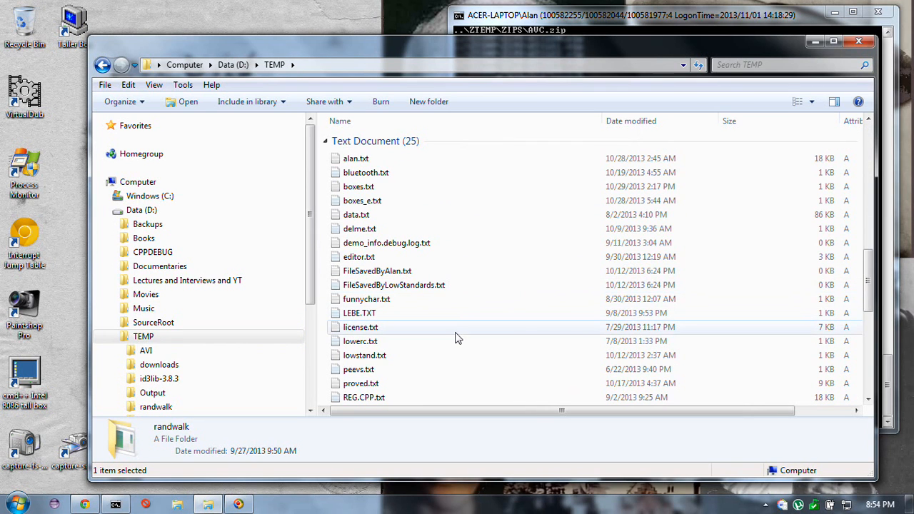
scroll(461, 314, down, 3)
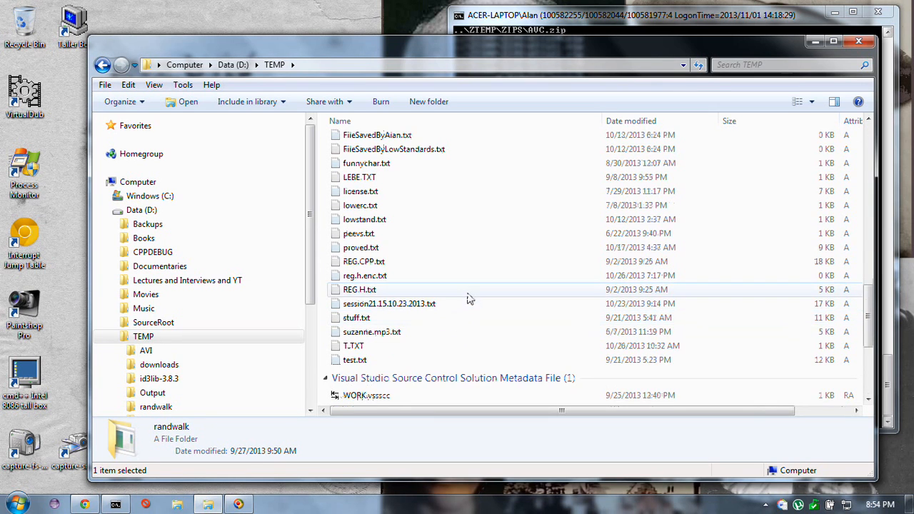
scroll(446, 264, down, 1)
scroll(443, 271, up, 4)
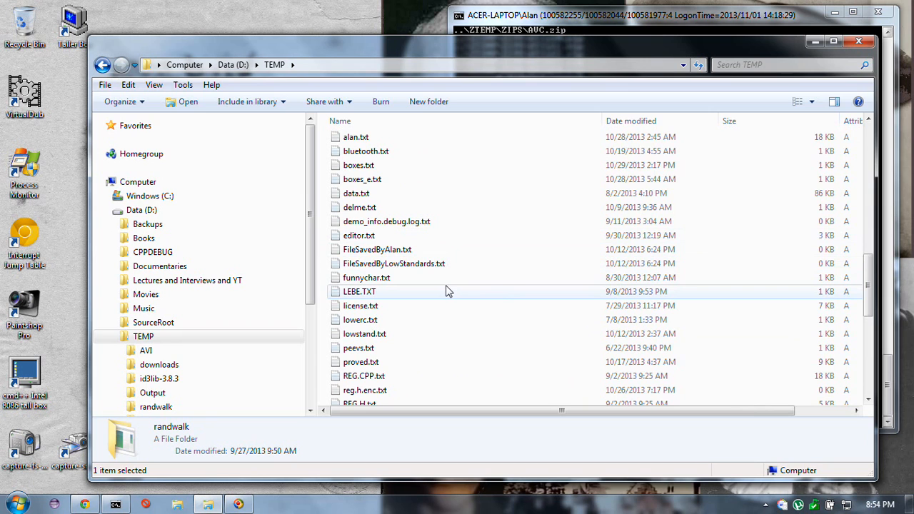
click(434, 235)
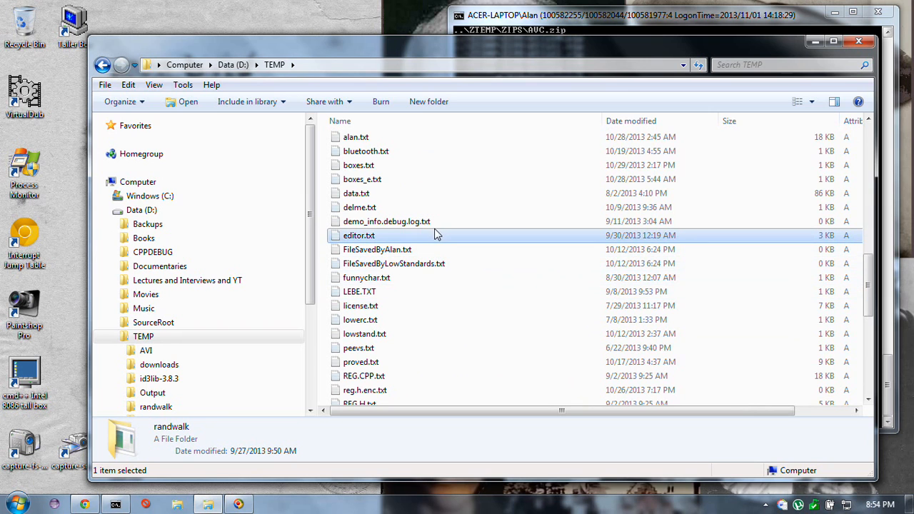
scroll(450, 275, up, 1)
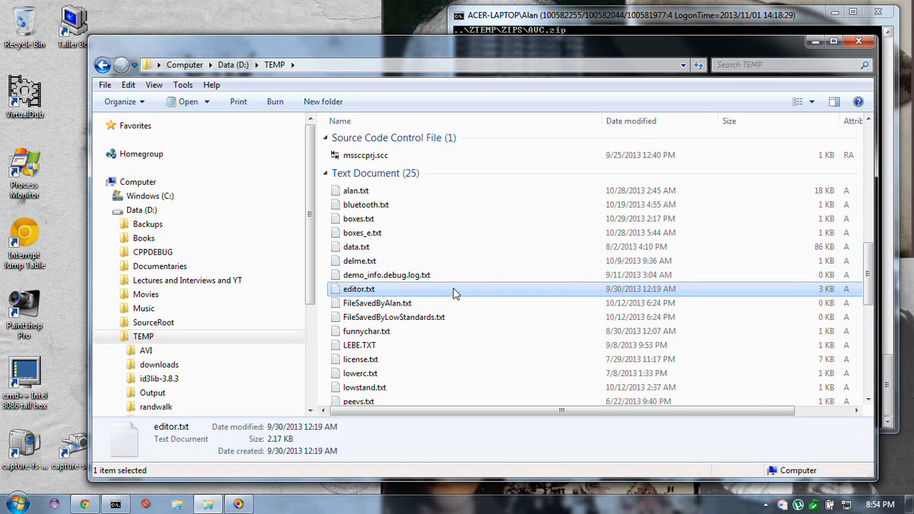
scroll(465, 293, up, 2)
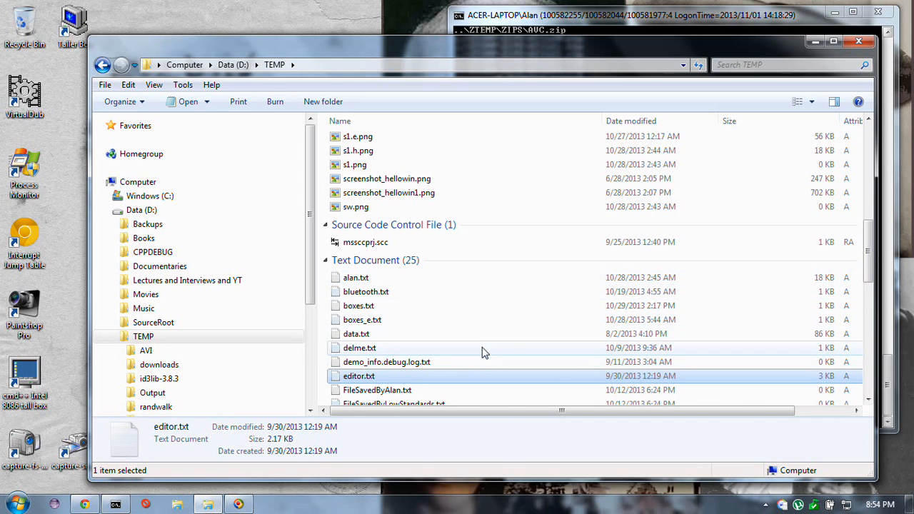
scroll(480, 361, up, 3)
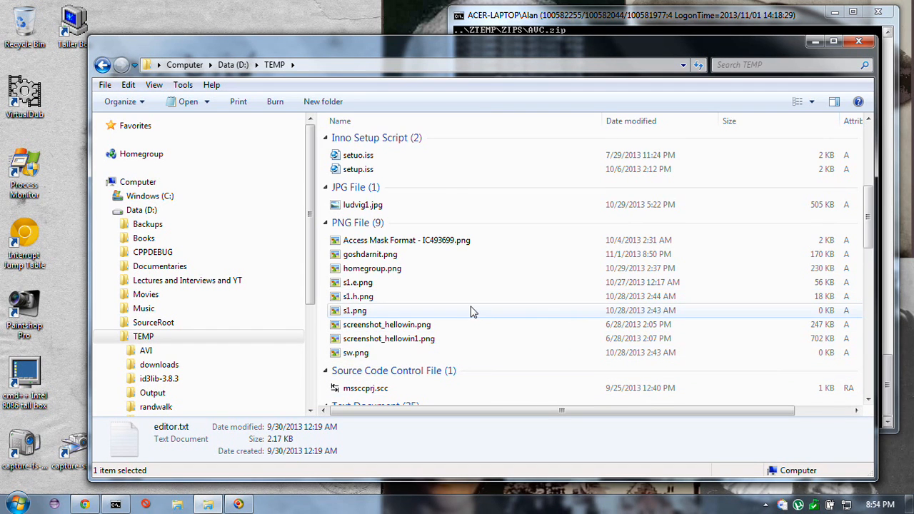
scroll(468, 325, up, 3)
scroll(523, 354, up, 3)
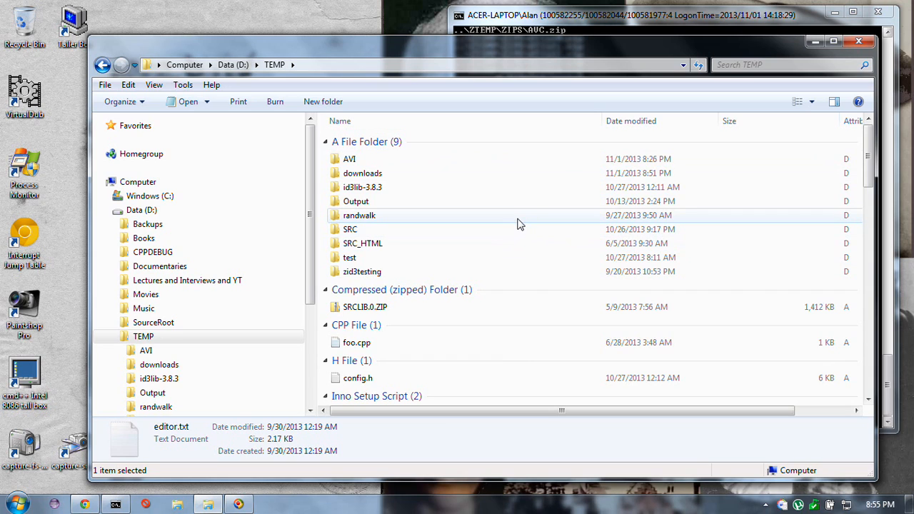
Inspect the file details of foo.cpp and config.h in the TEMP folder
click(510, 345)
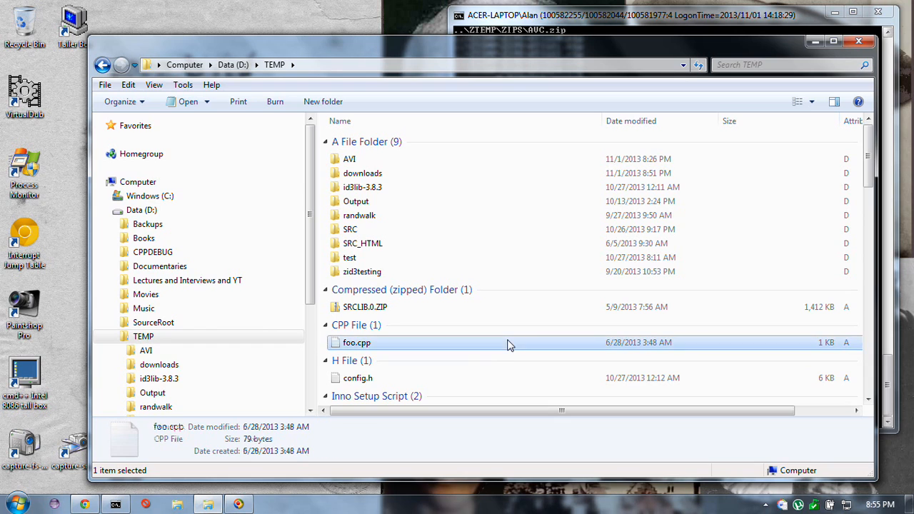
click(497, 386)
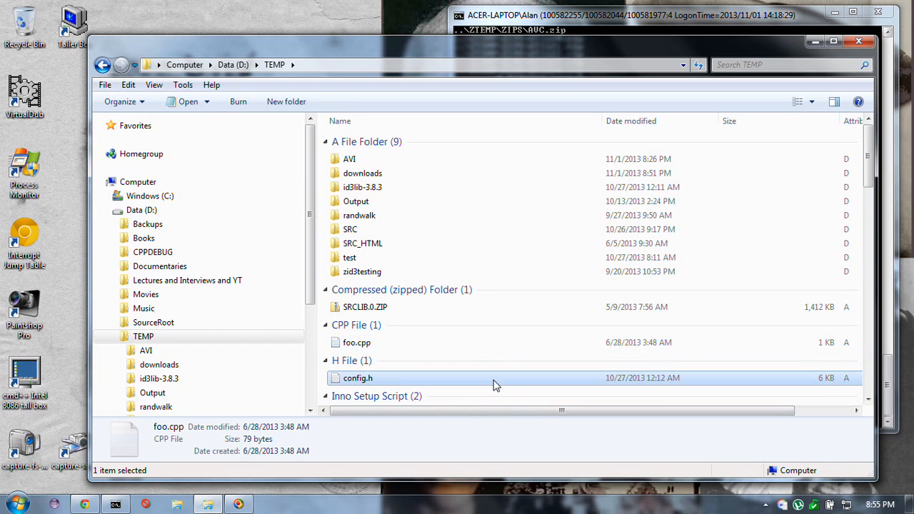
click(489, 344)
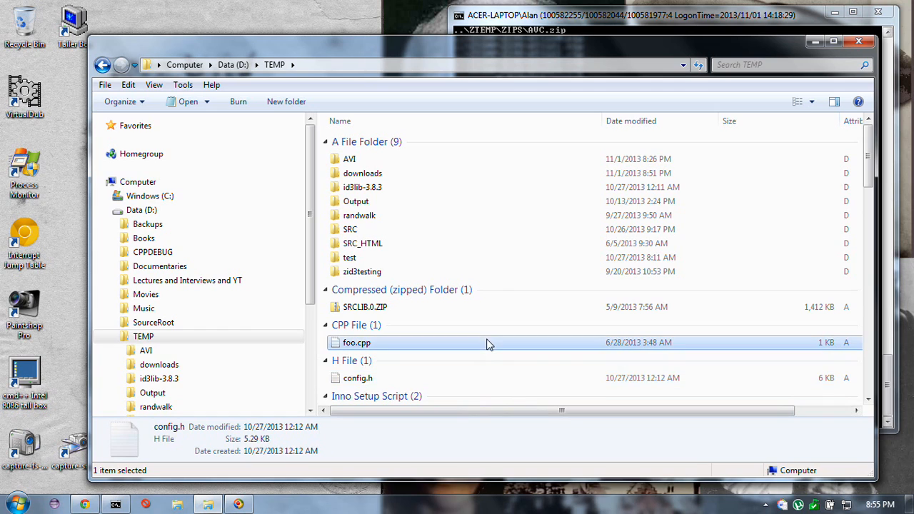
click(465, 384)
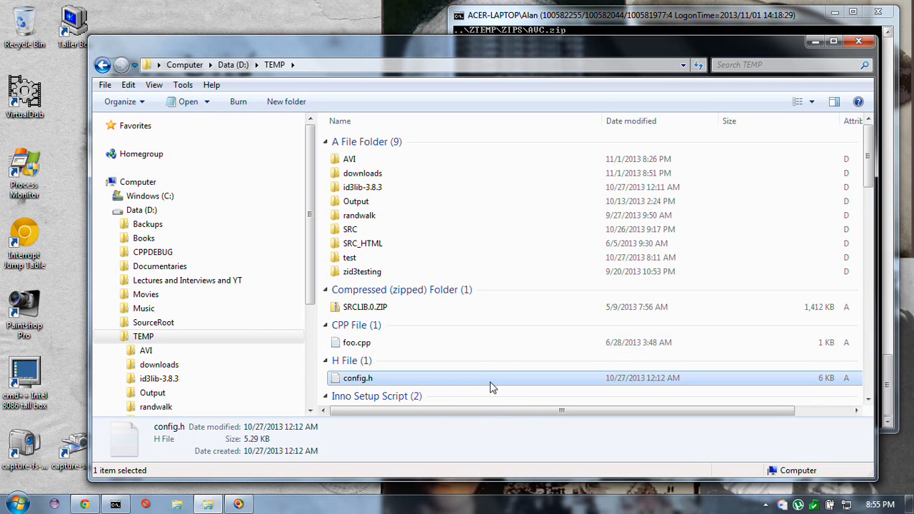
click(505, 348)
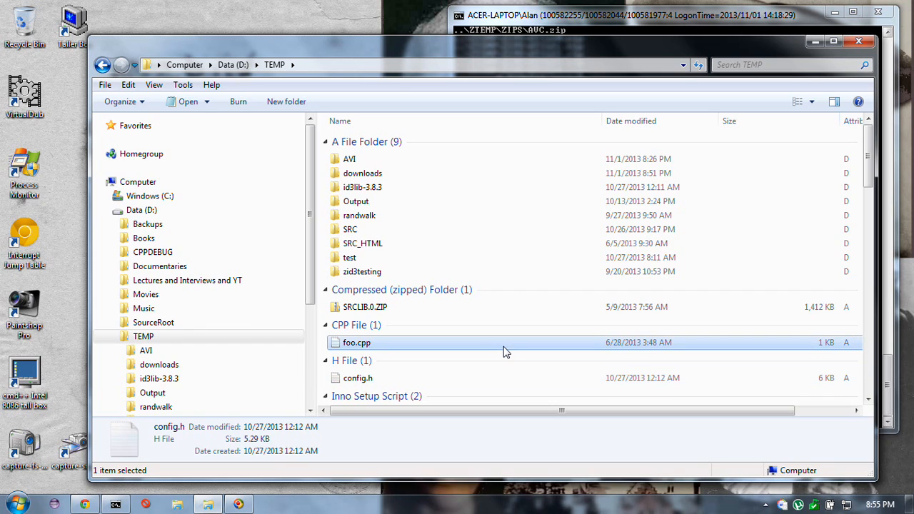
click(483, 384)
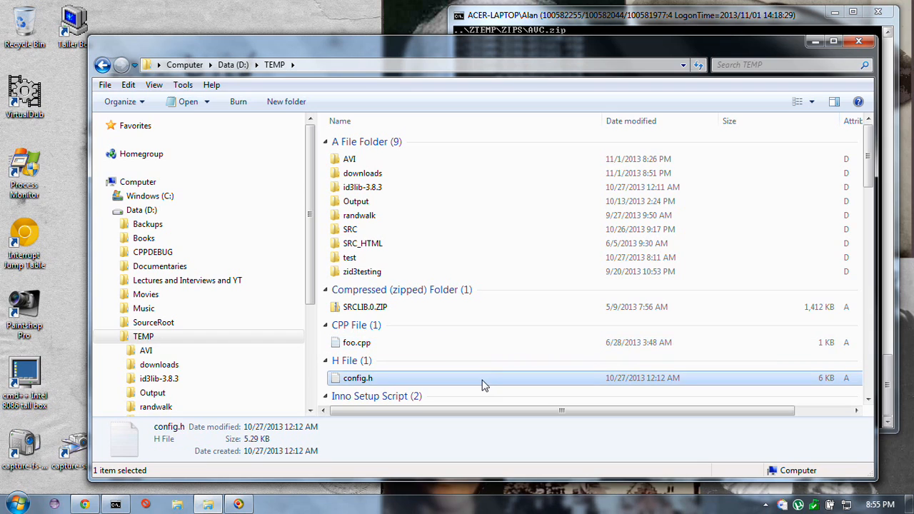
click(500, 348)
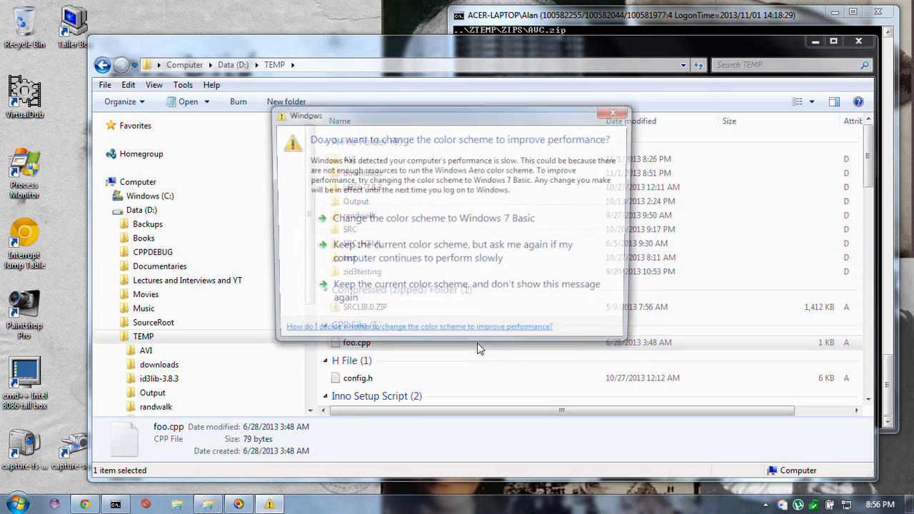
Keep the current color scheme and stop the performance message from being shown again
click(505, 305)
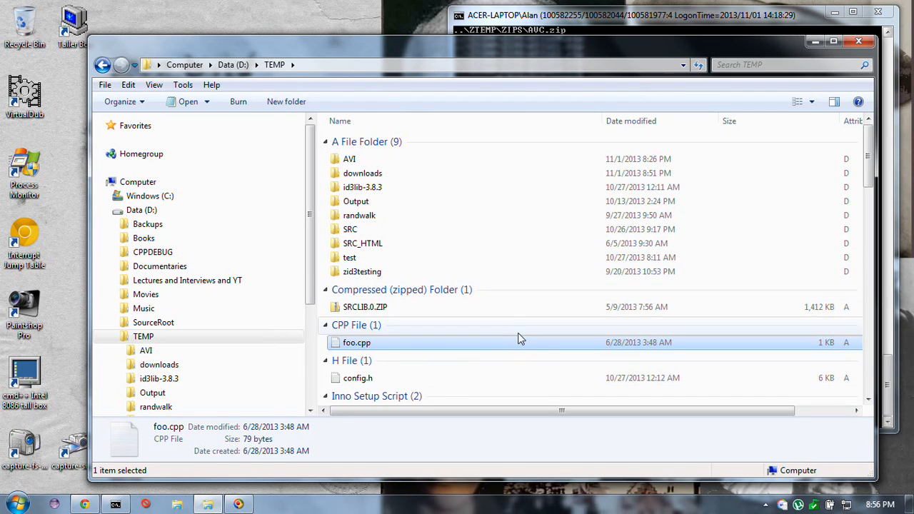
View the goshdarnit.png screenshot from the TEMP folder and close it
scroll(496, 350, down, 4)
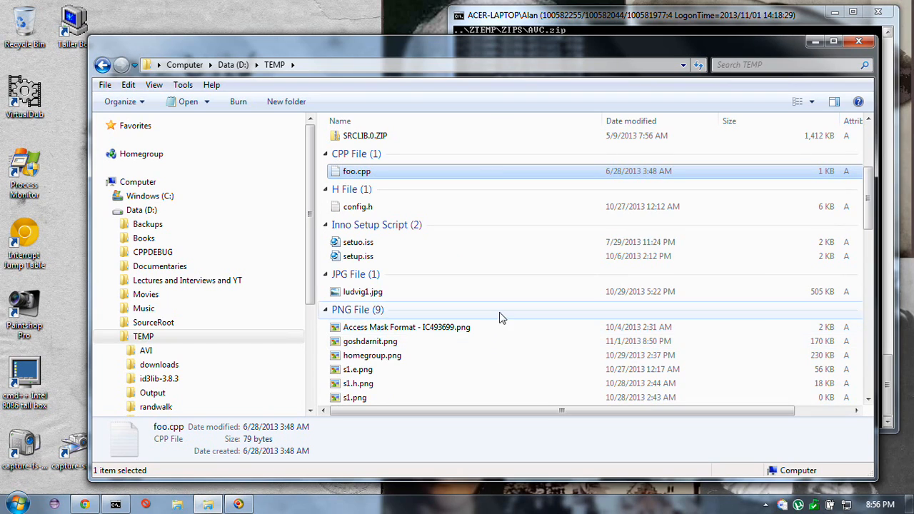
click(470, 343)
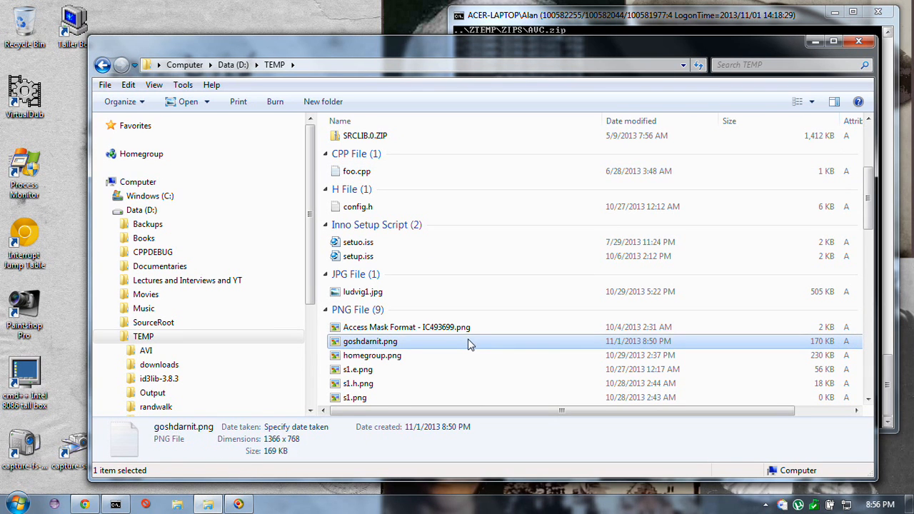
double_click(470, 342)
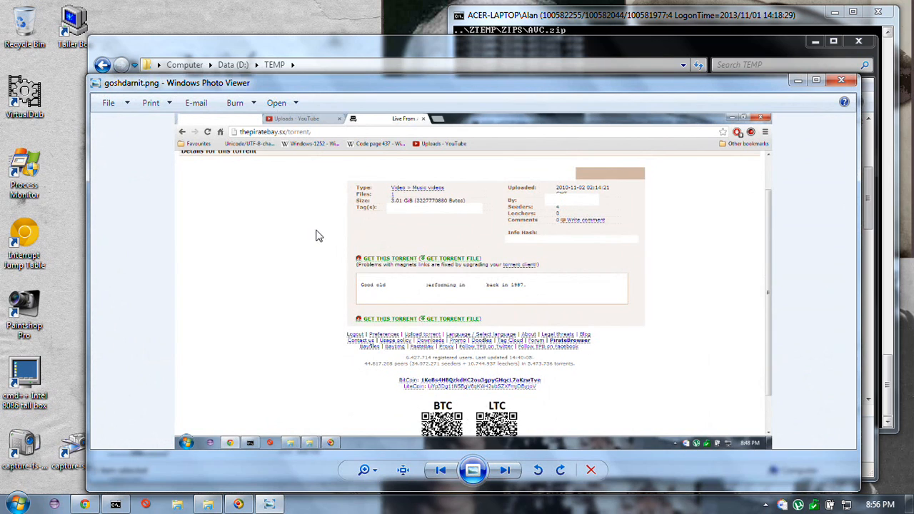
click(473, 470)
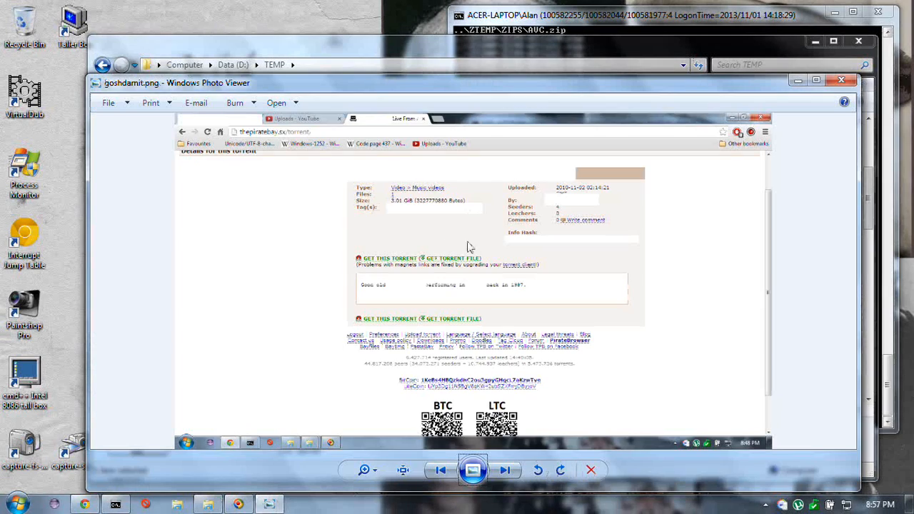
click(842, 79)
Select some.iso in the TEMP downloads folder and collapse the Data (D:) drive in the folder tree
scroll(436, 285, up, 4)
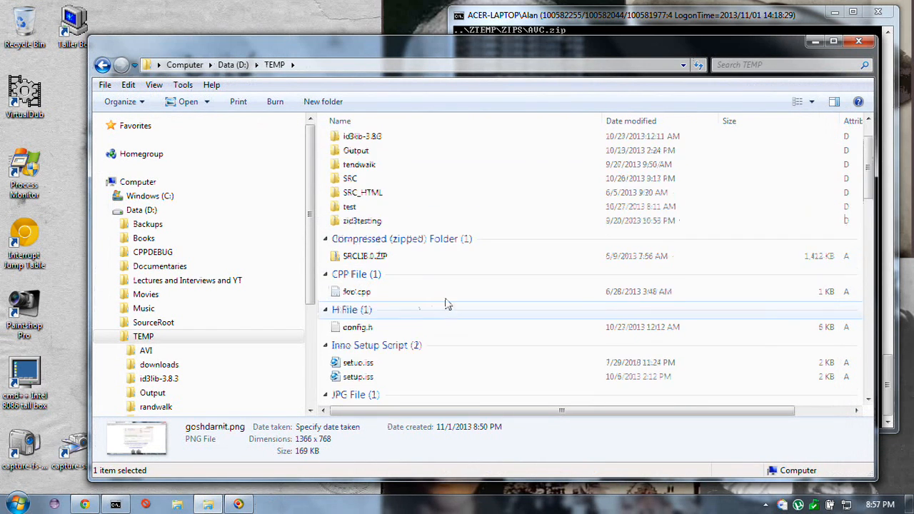
double_click(438, 173)
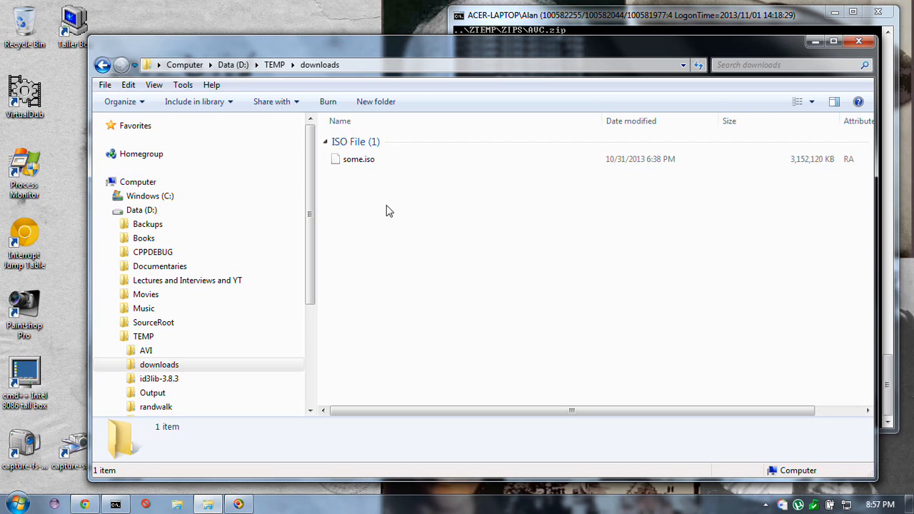
click(389, 164)
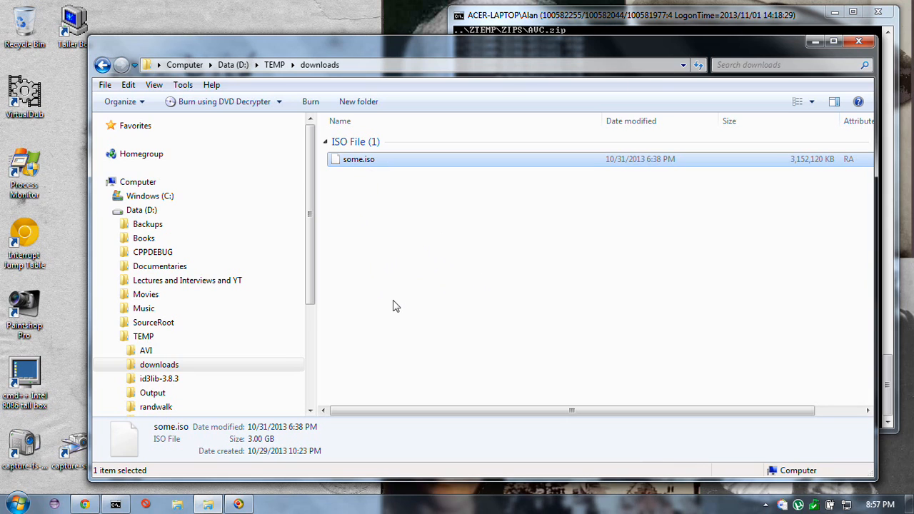
click(109, 210)
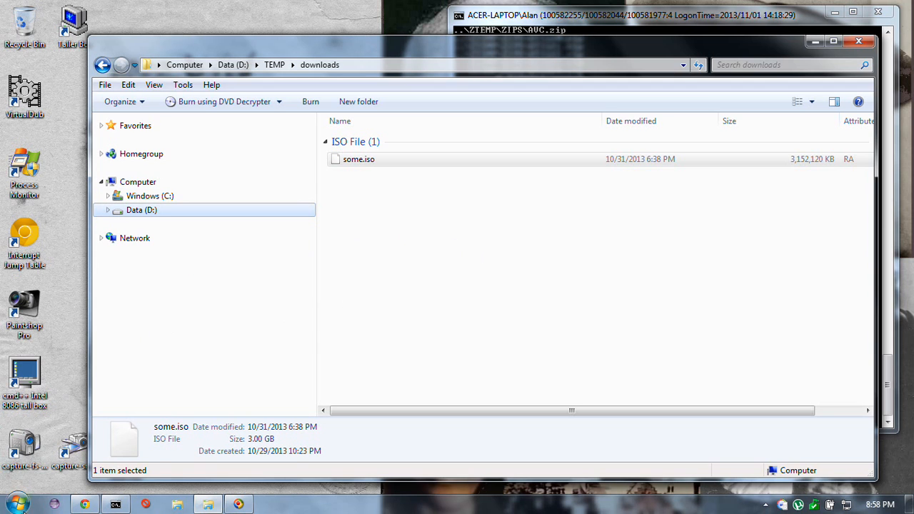
Launch MagicDisc from the installed programs
click(20, 506)
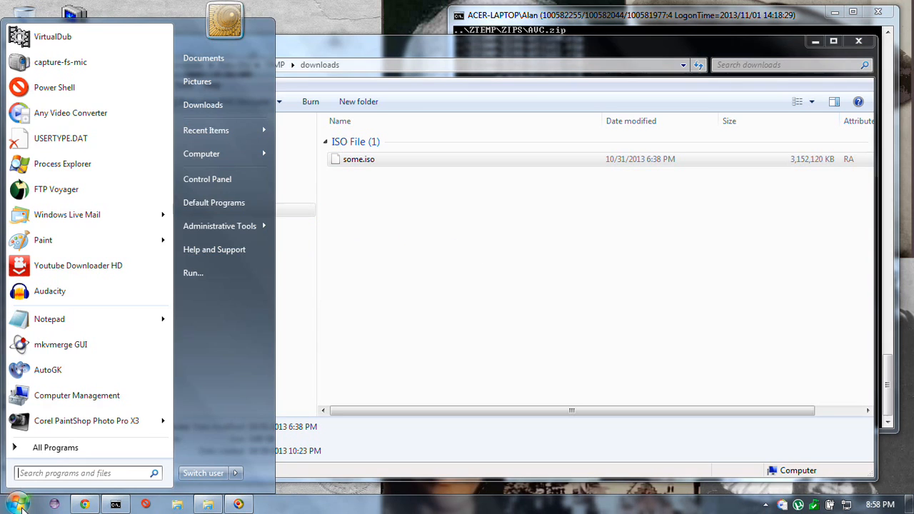
click(55, 448)
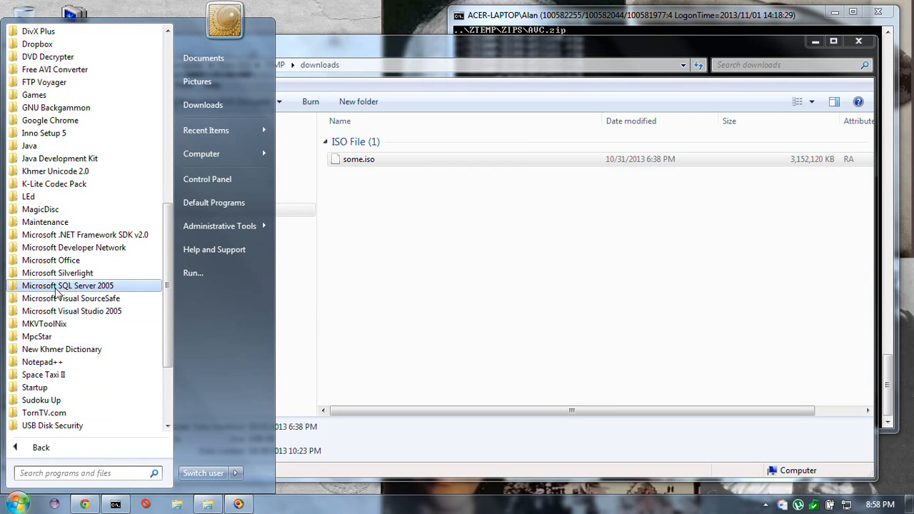
scroll(43, 274, down, 4)
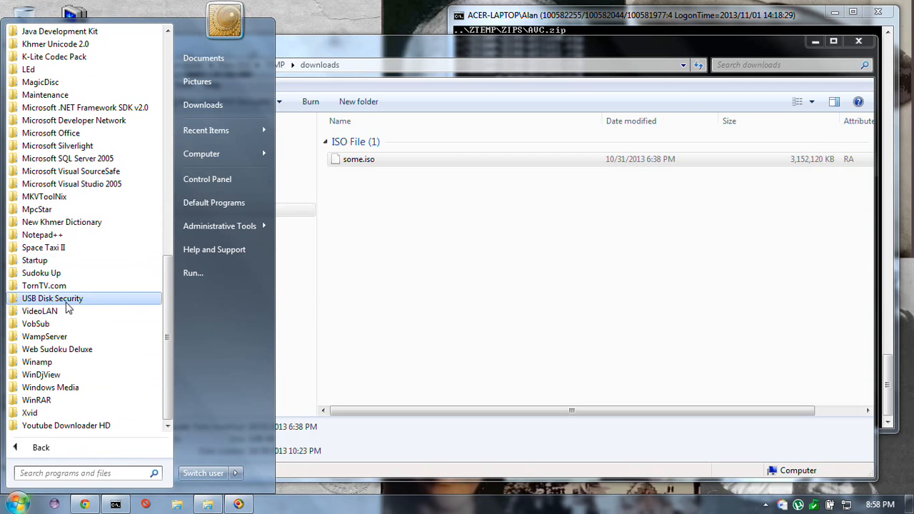
scroll(46, 286, up, 1)
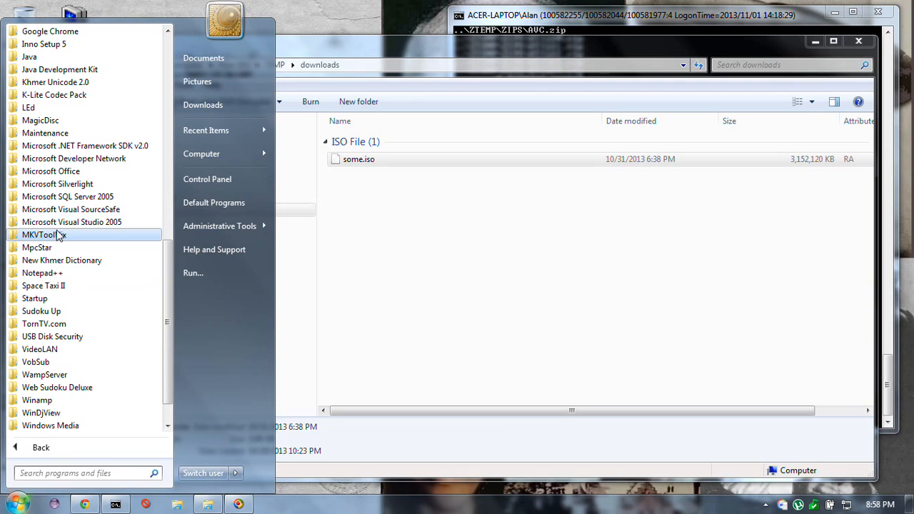
click(61, 120)
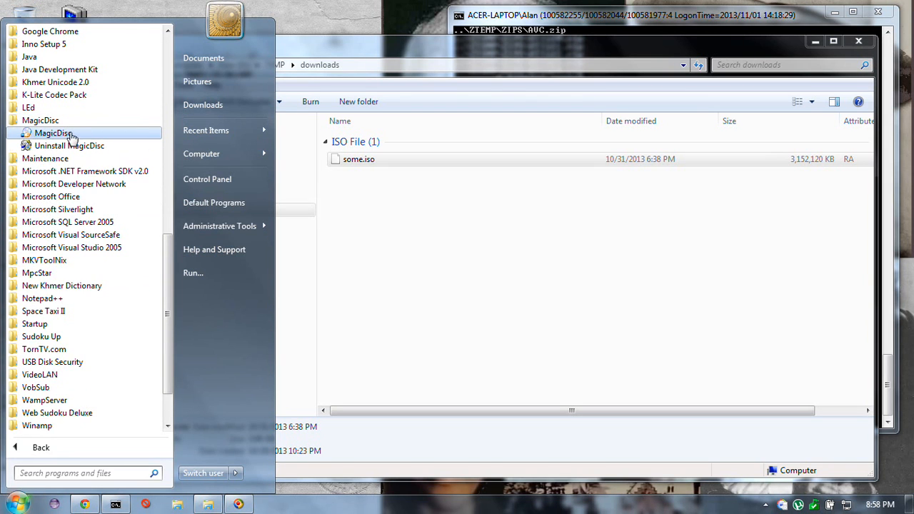
click(74, 135)
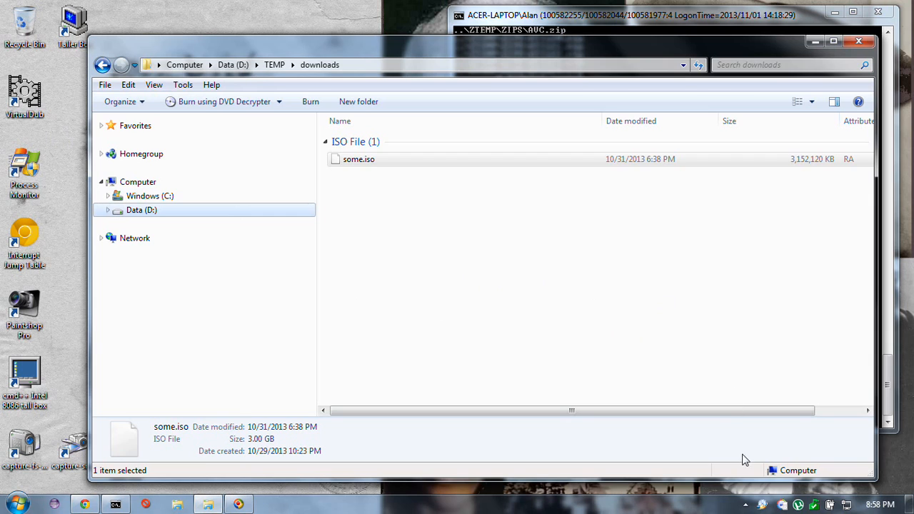
Start mounting a disc image on MagicDisc's virtual drive G:
right_click(763, 506)
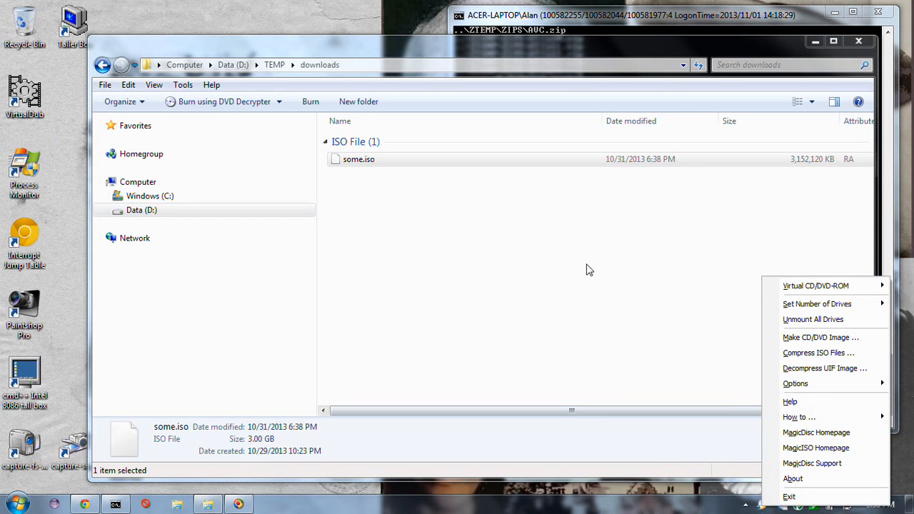
mouse_move(838, 293)
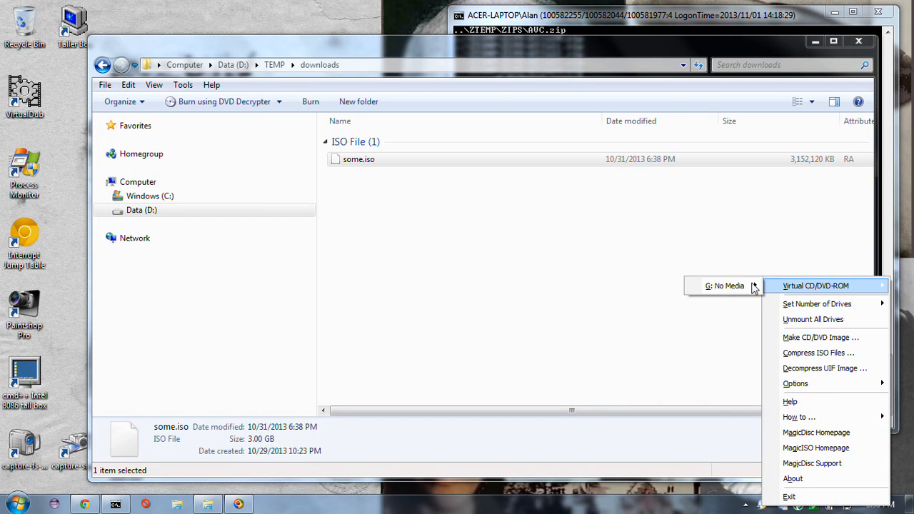
mouse_move(732, 287)
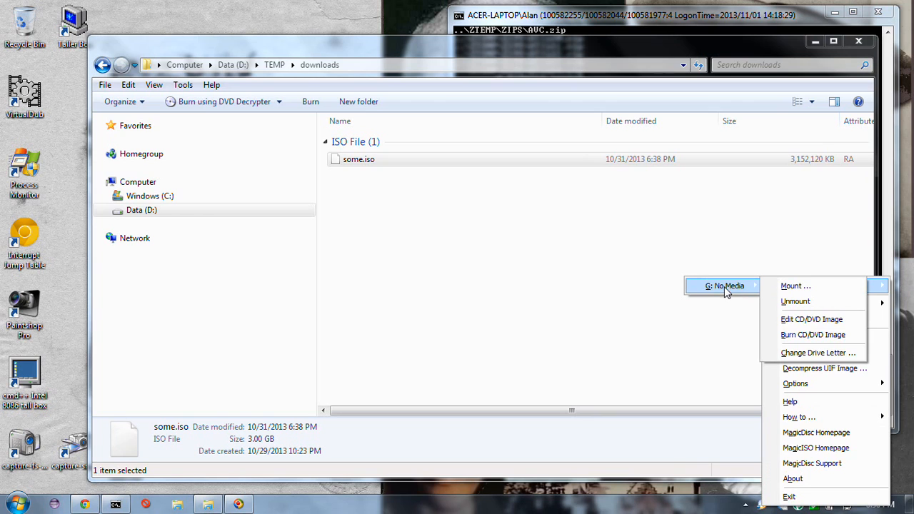
click(812, 289)
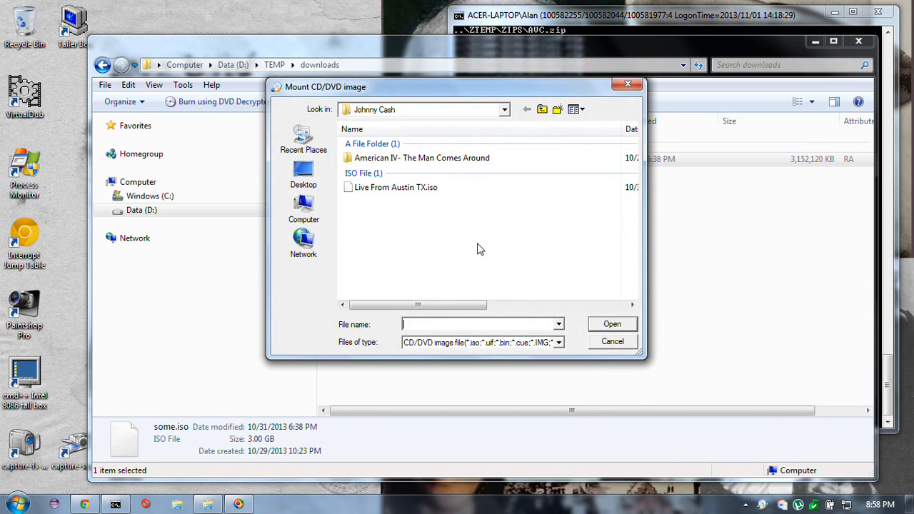
Browse to the downloads folder inside TEMP on the Data (D:) drive for the image to mount
click(304, 207)
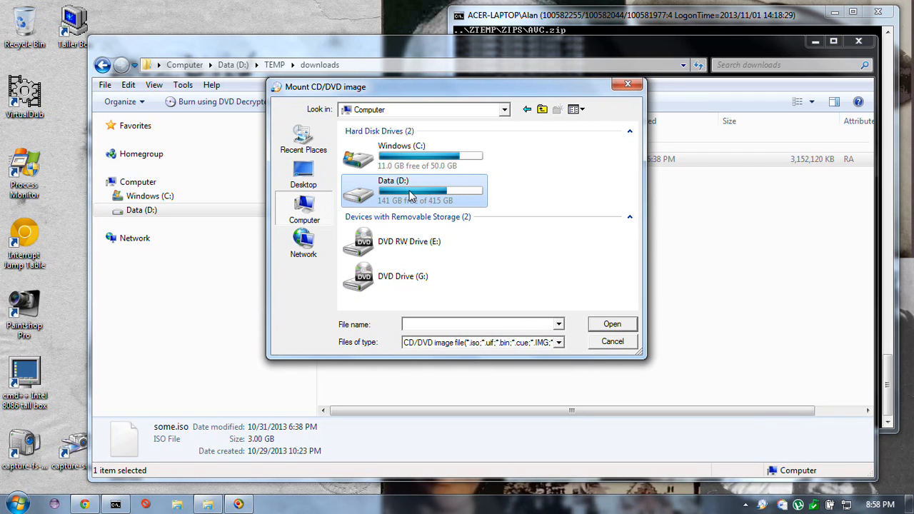
double_click(410, 197)
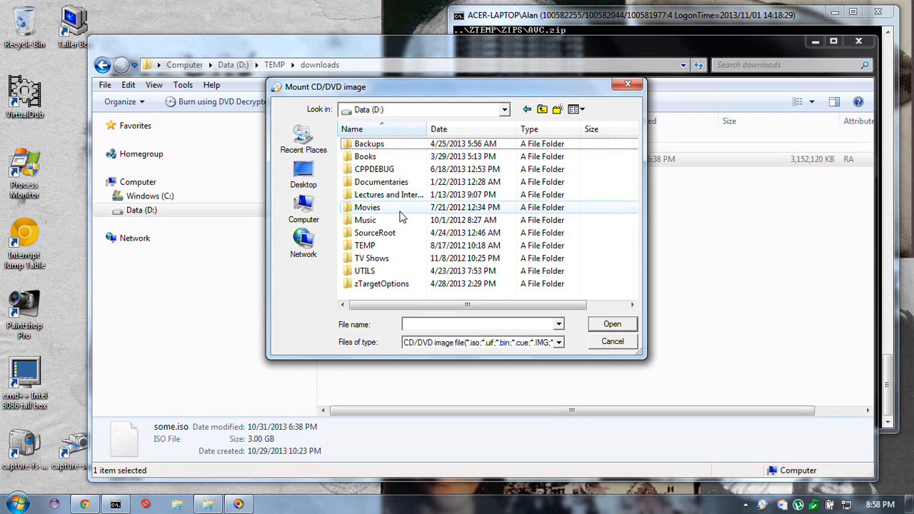
click(402, 246)
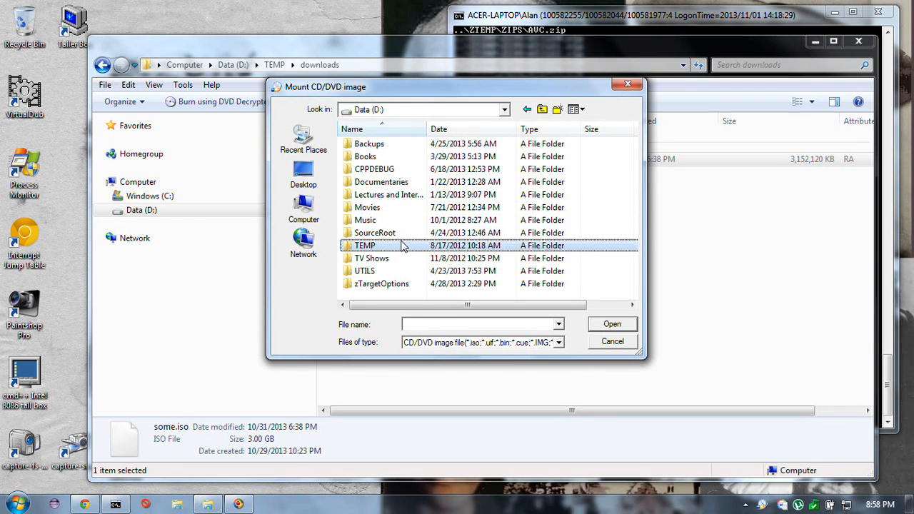
double_click(402, 246)
click(402, 172)
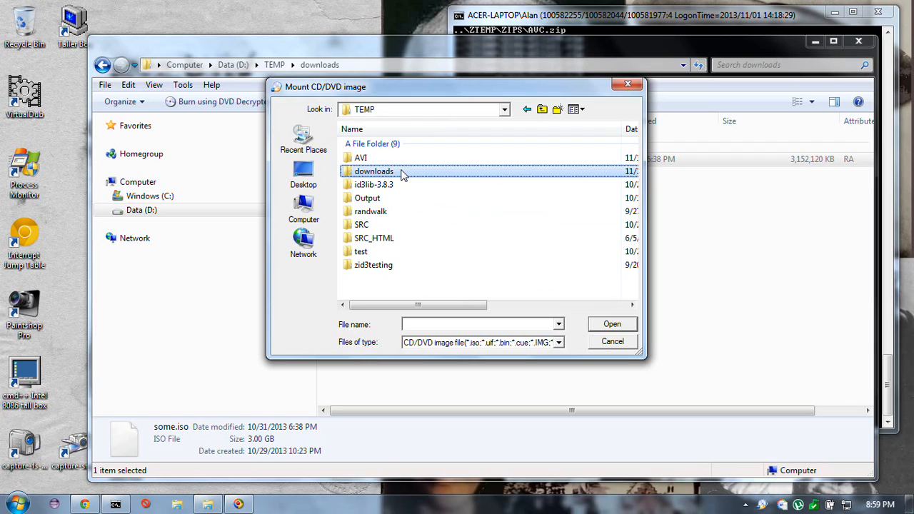
double_click(402, 172)
Check the supported image file types and mount some.iso on the virtual drive
click(392, 160)
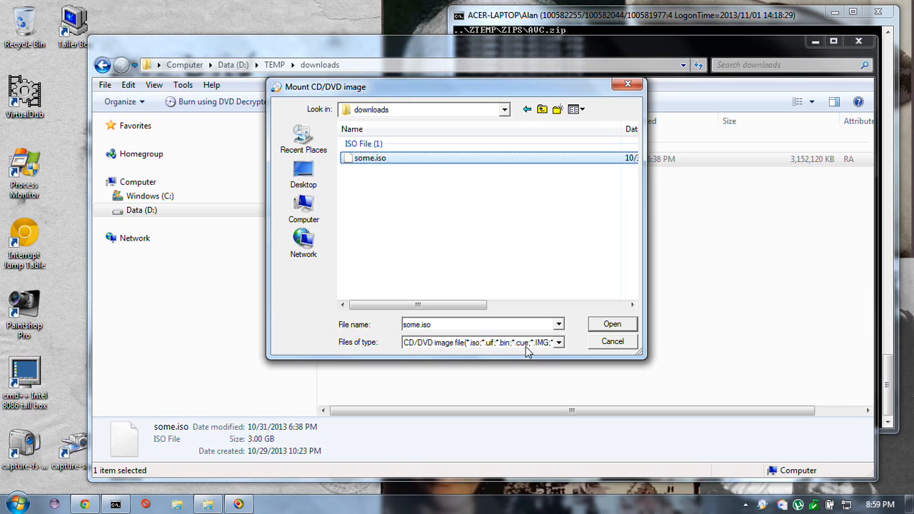
click(559, 345)
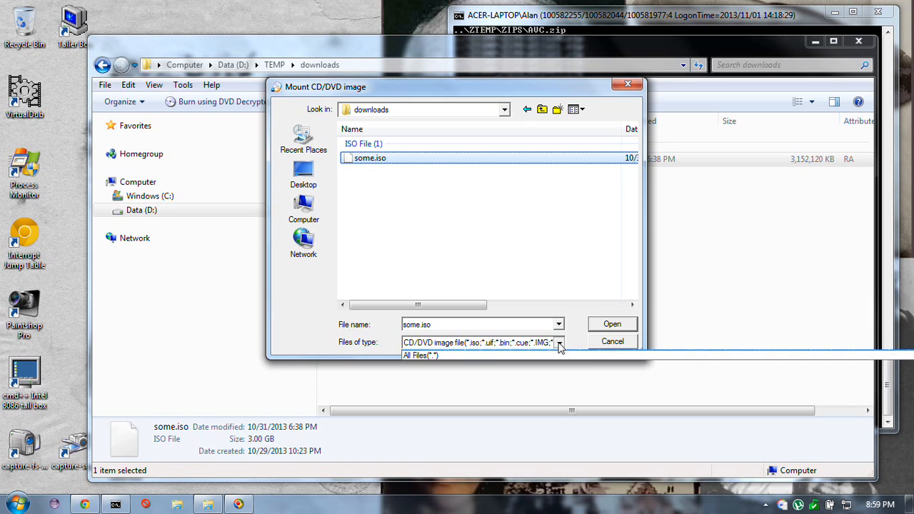
click(557, 343)
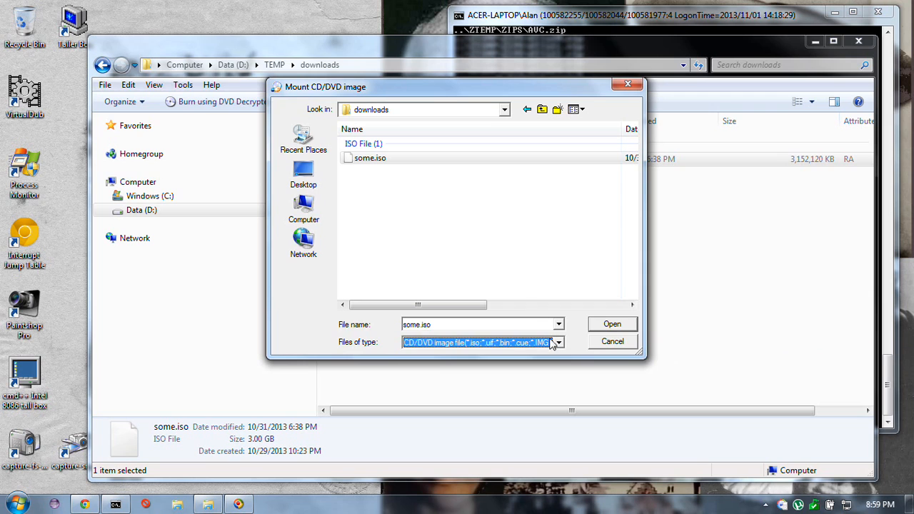
click(408, 158)
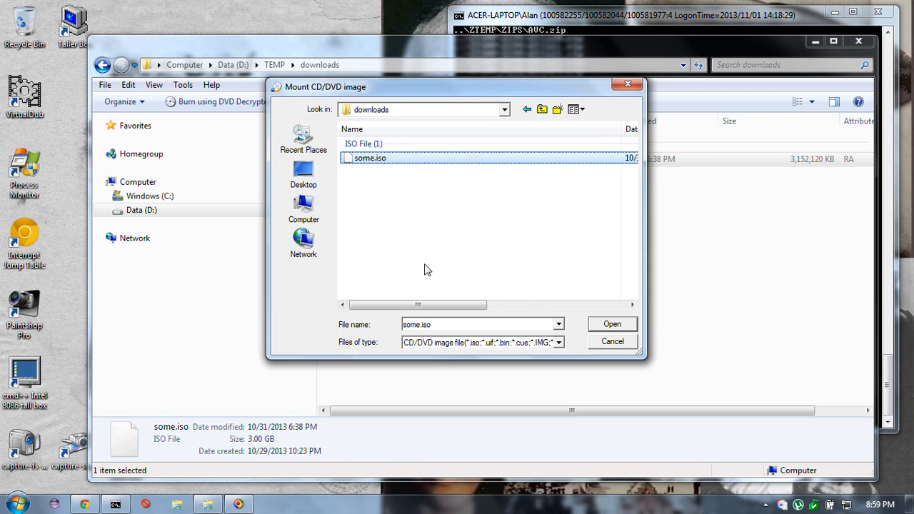
click(610, 324)
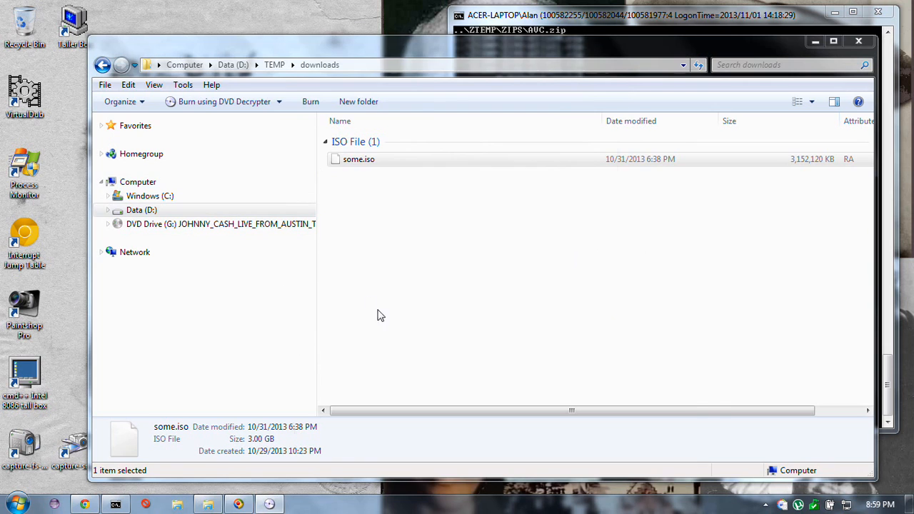
Open the downloads folder inside TEMP in the file browser and select some.iso
drag(357, 43, 289, 43)
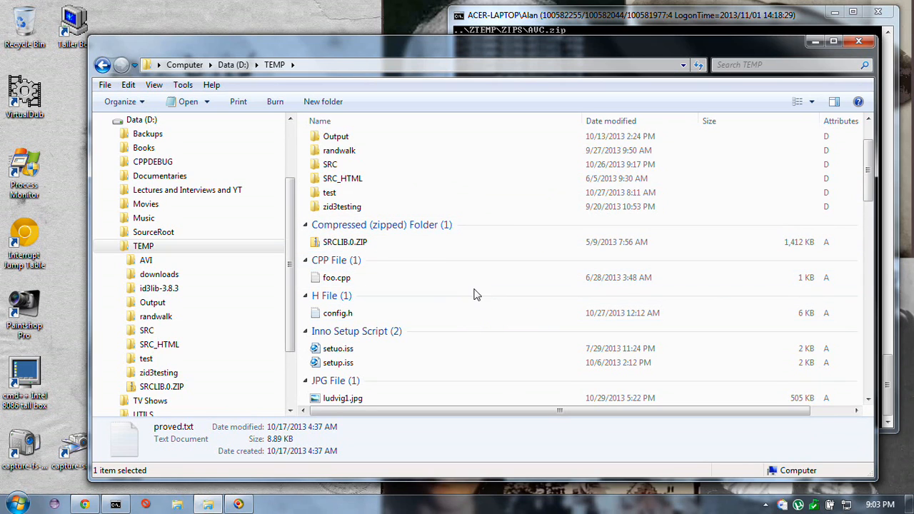
drag(288, 244, 299, 298)
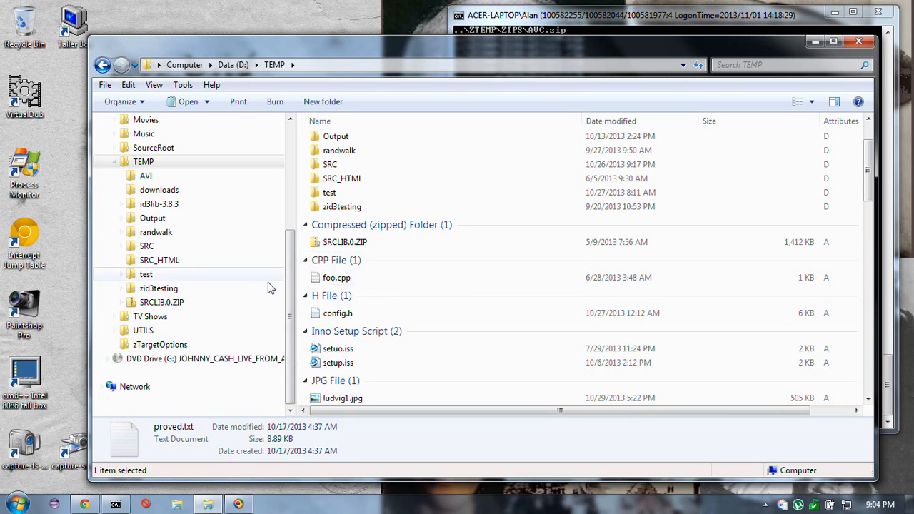
scroll(290, 288, up, 2)
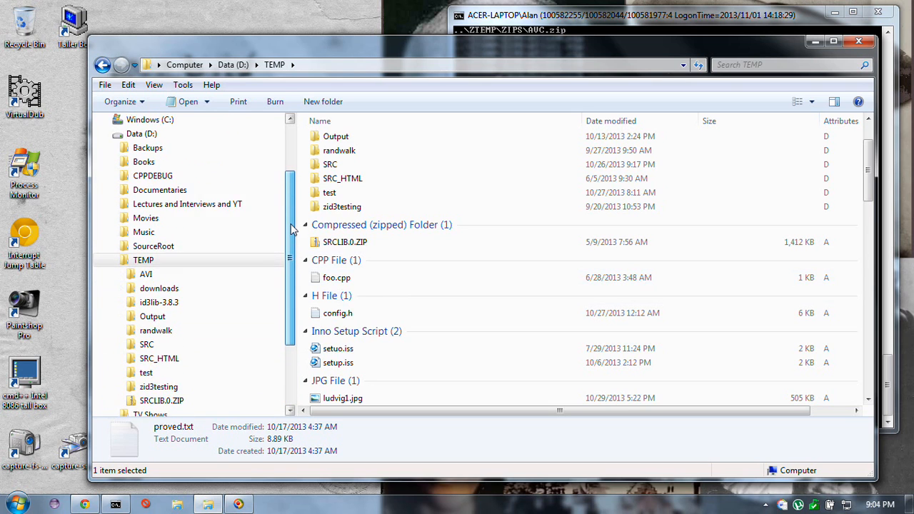
click(365, 152)
scroll(388, 171, up, 2)
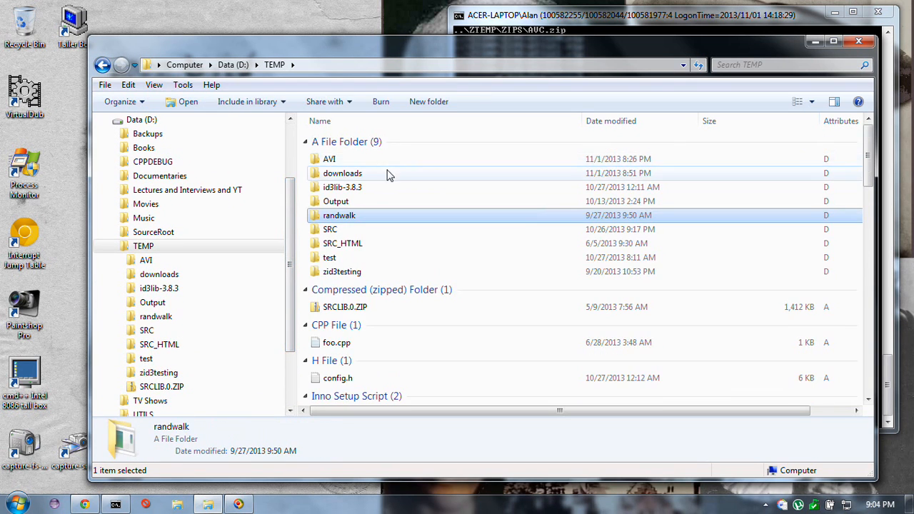
double_click(391, 175)
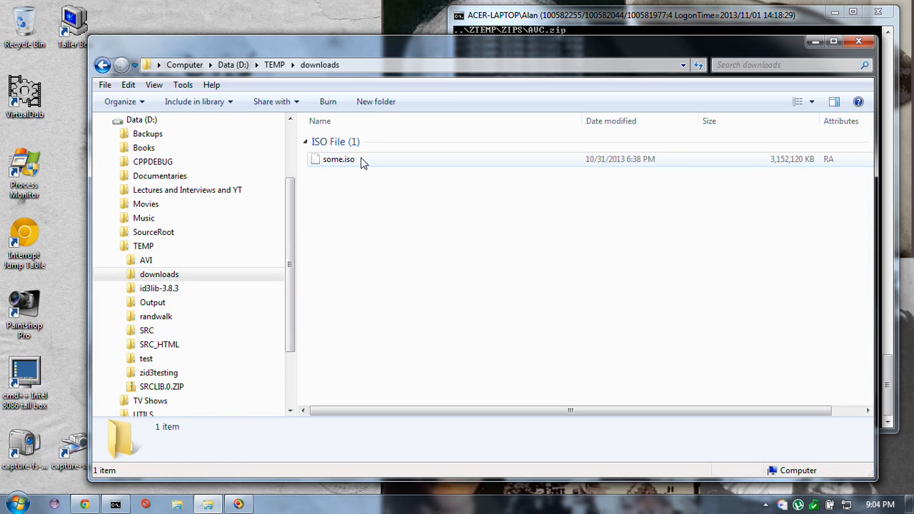
click(363, 163)
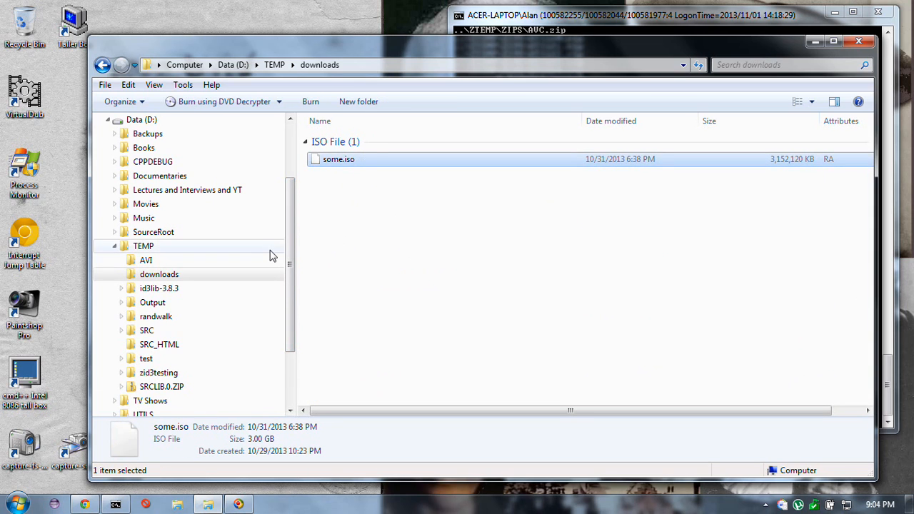
Open the mounted DVD Drive (G:) in DVD Decrypter for decrypting
drag(289, 243, 303, 300)
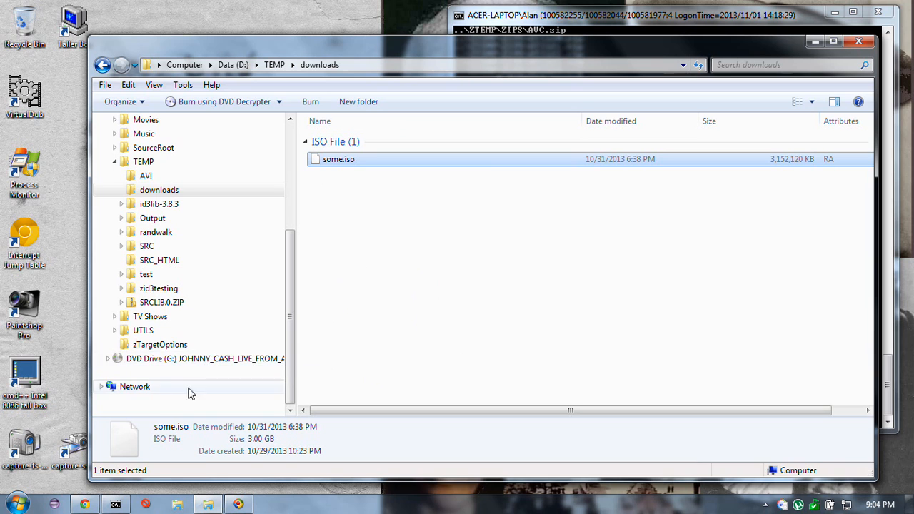
right_click(209, 362)
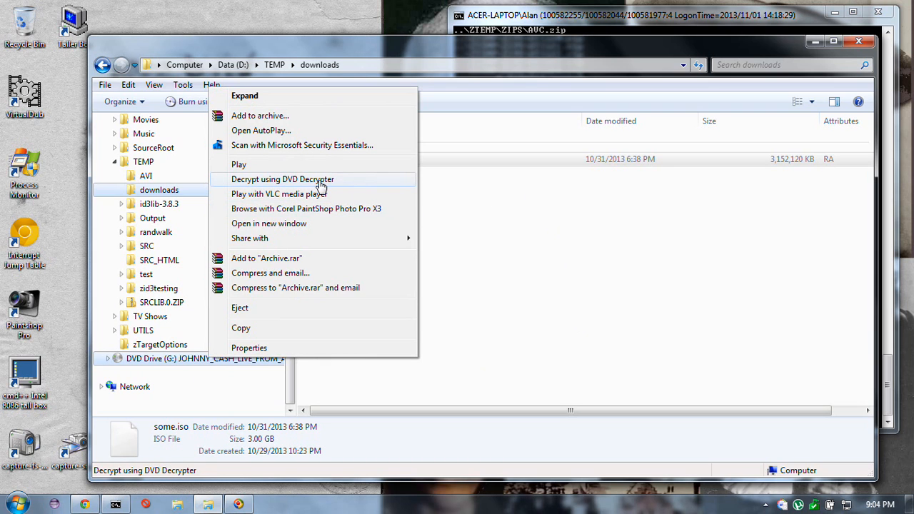
click(348, 183)
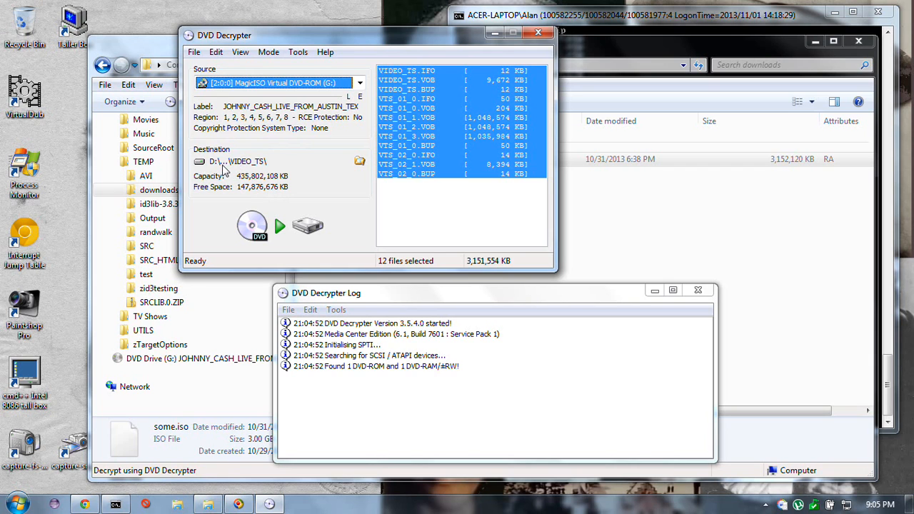
Create a folder named DVDCRYPED on the Data (D:) drive and set it as the destination for the decrypted files
click(360, 163)
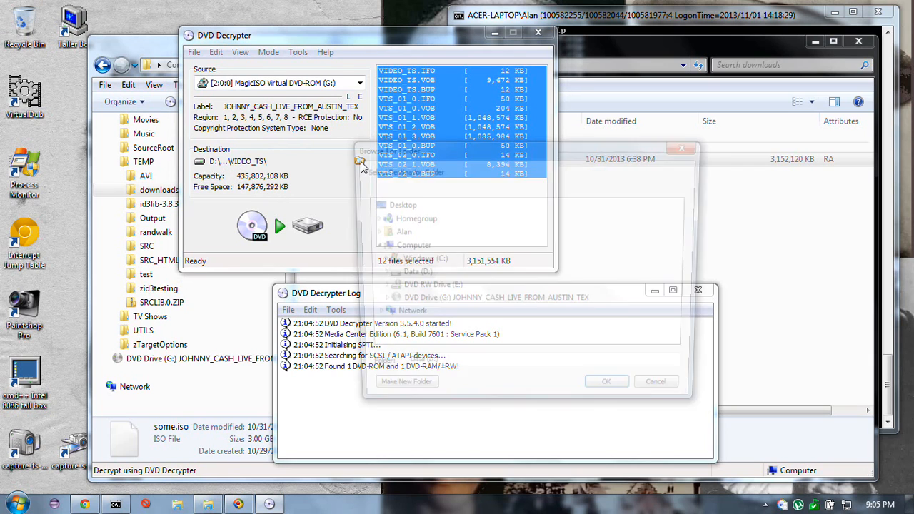
click(376, 275)
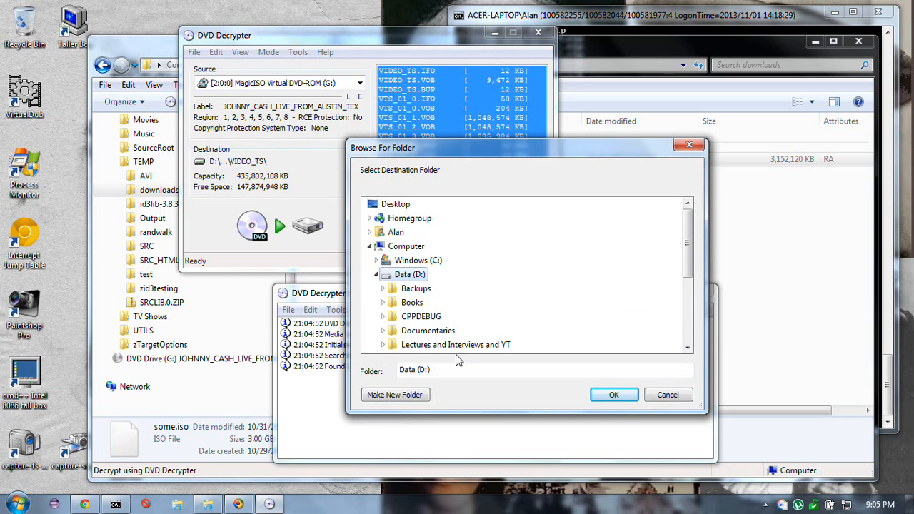
click(420, 395)
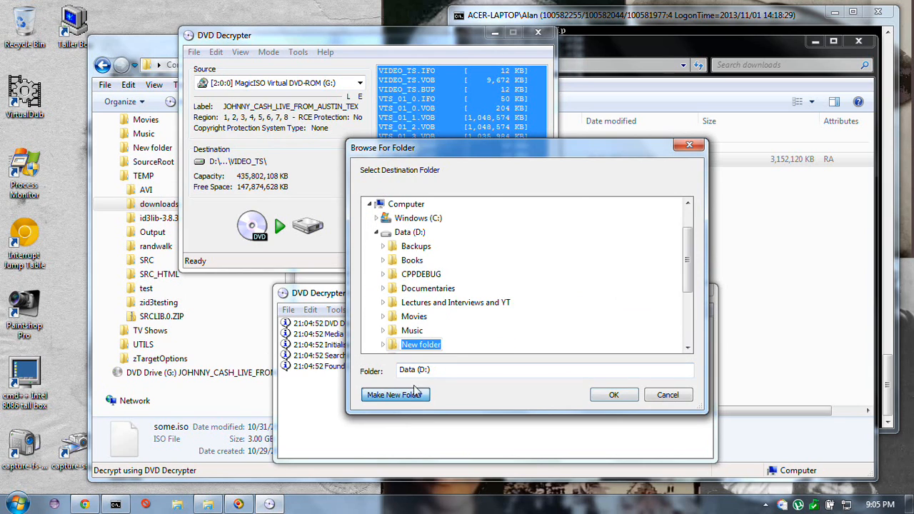
text(DVDCRYPED)
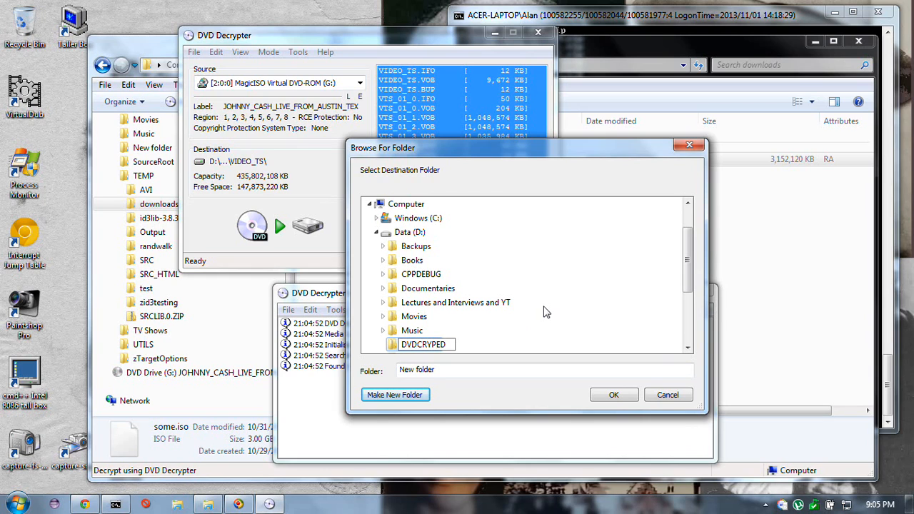
key(Return)
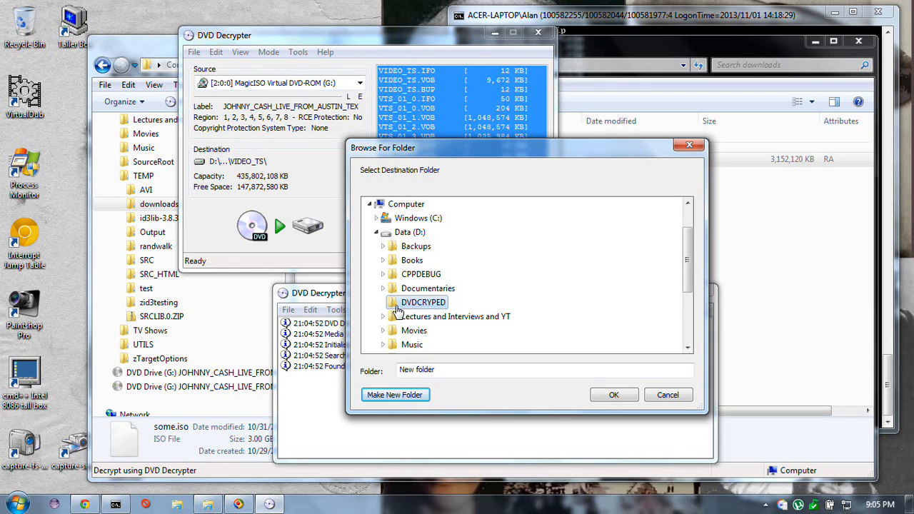
click(615, 395)
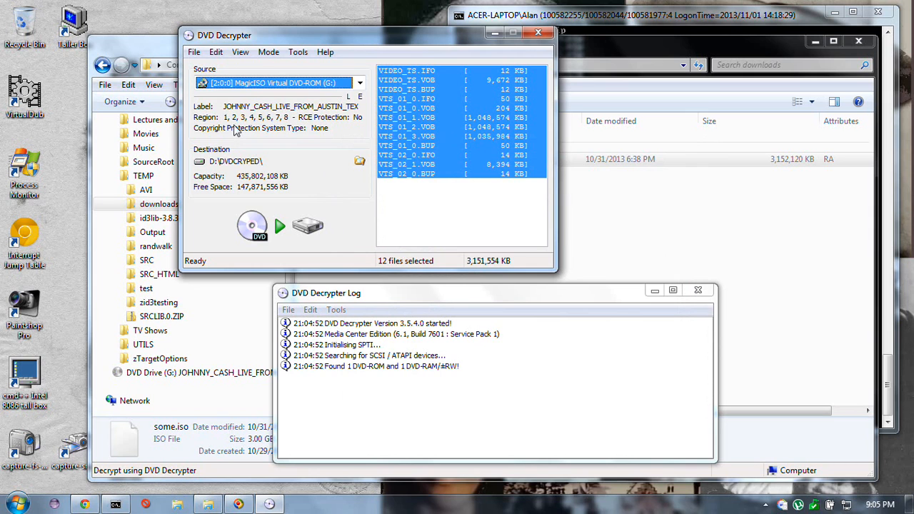
Decrypt all selected DVD files into the DVDCRYPED folder, review the operation log, and dismiss the completion message
click(280, 226)
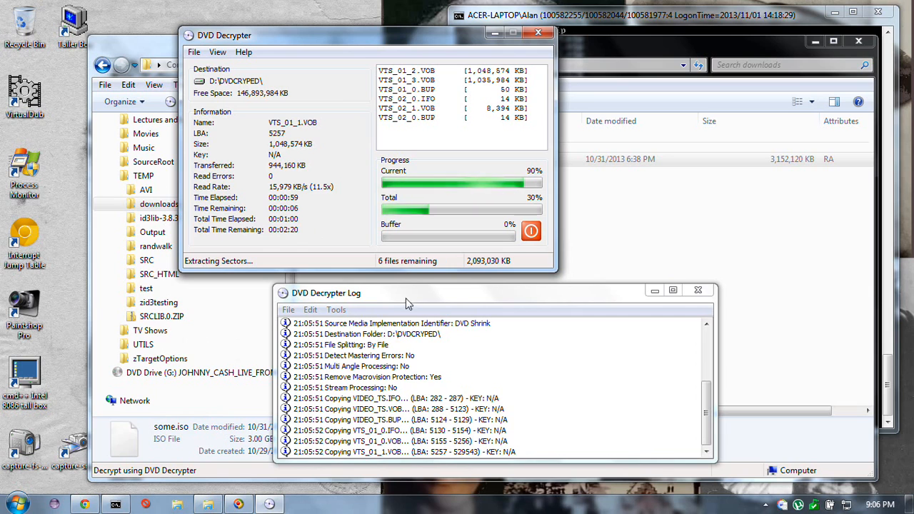
drag(719, 424, 721, 400)
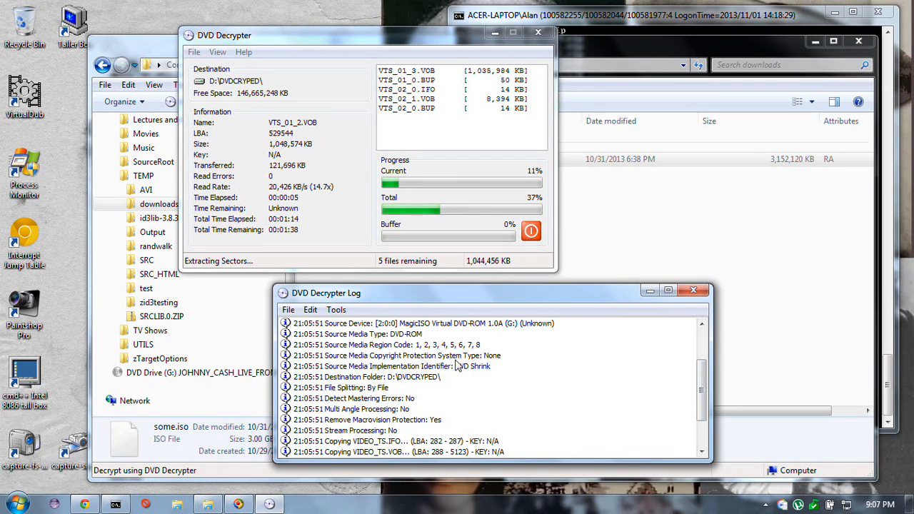
mouse_move(703, 396)
mouse_down()
mouse_move(711, 424)
mouse_move(712, 408)
mouse_up()
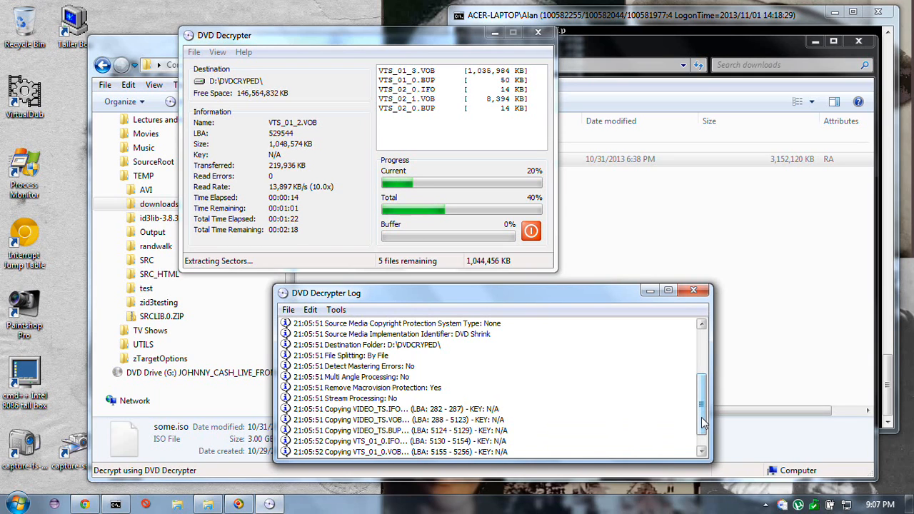
drag(703, 423, 710, 402)
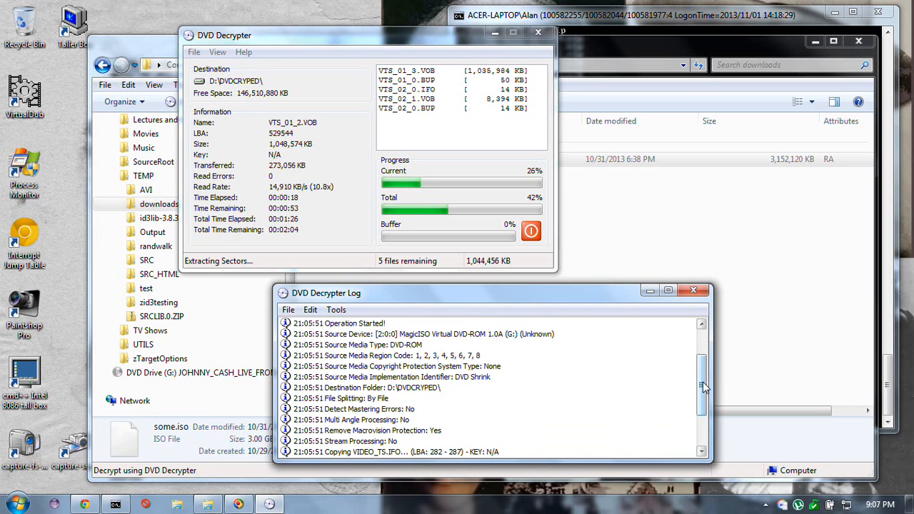
drag(702, 385, 705, 415)
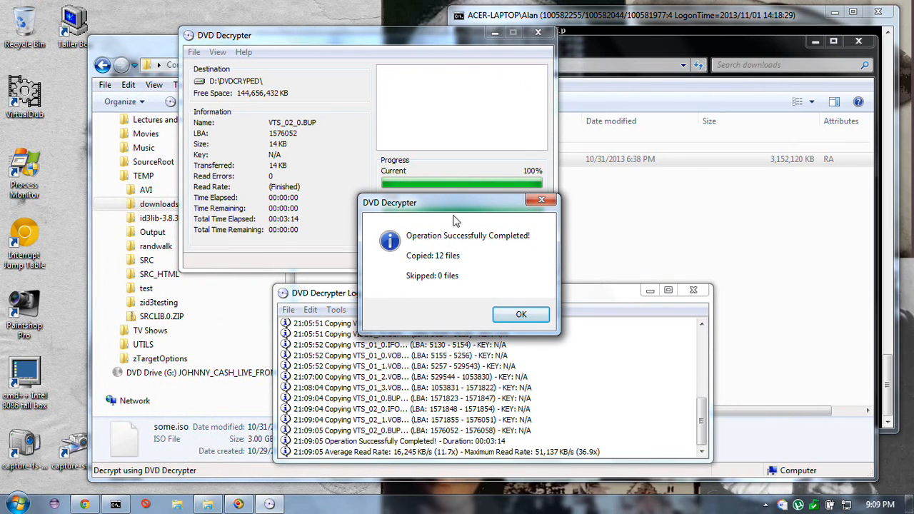
drag(468, 200, 528, 149)
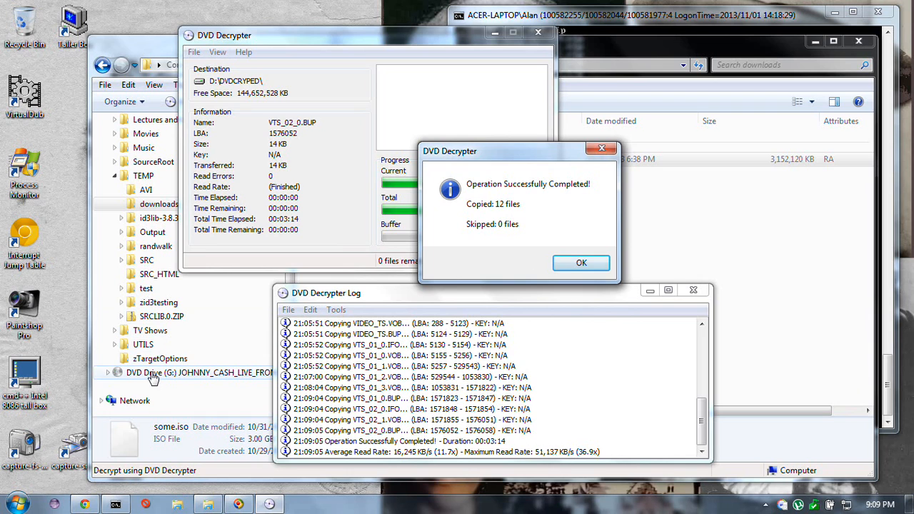
click(580, 264)
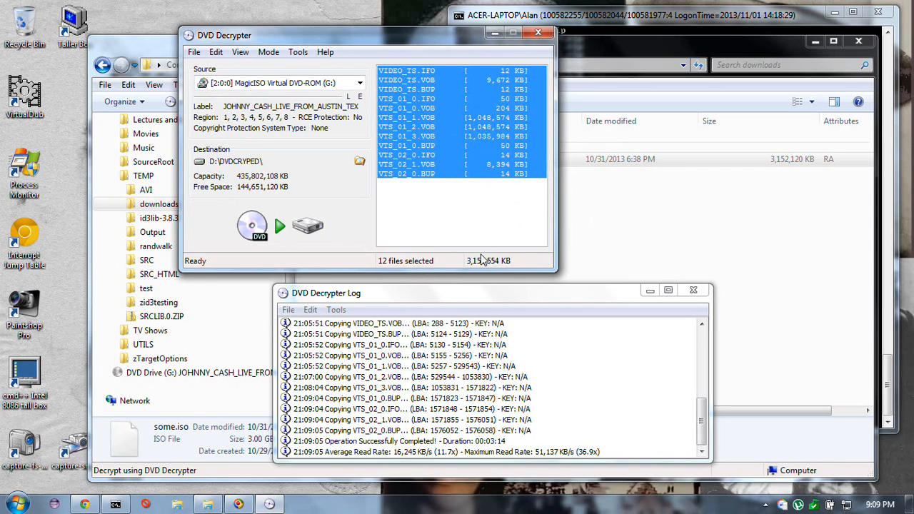
Close DVD Decrypter and dismiss all the error messages raised while its settings are saved
click(540, 34)
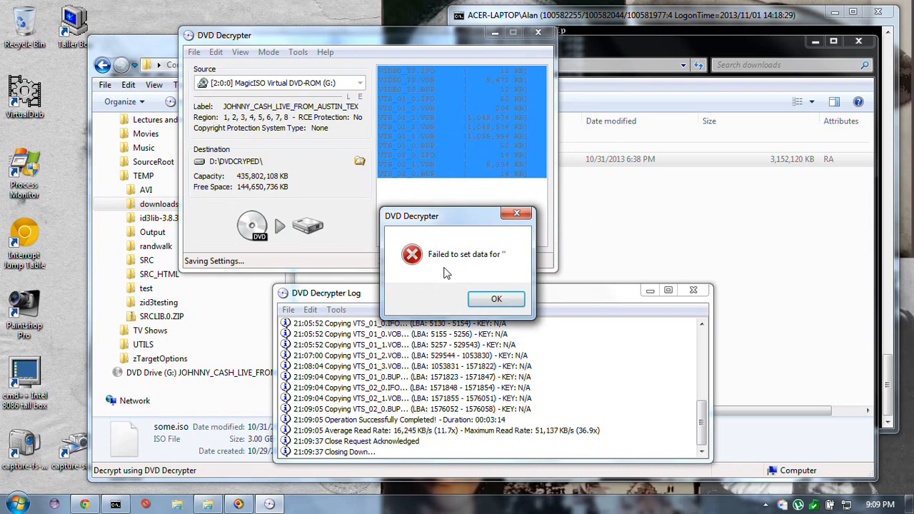
click(496, 300)
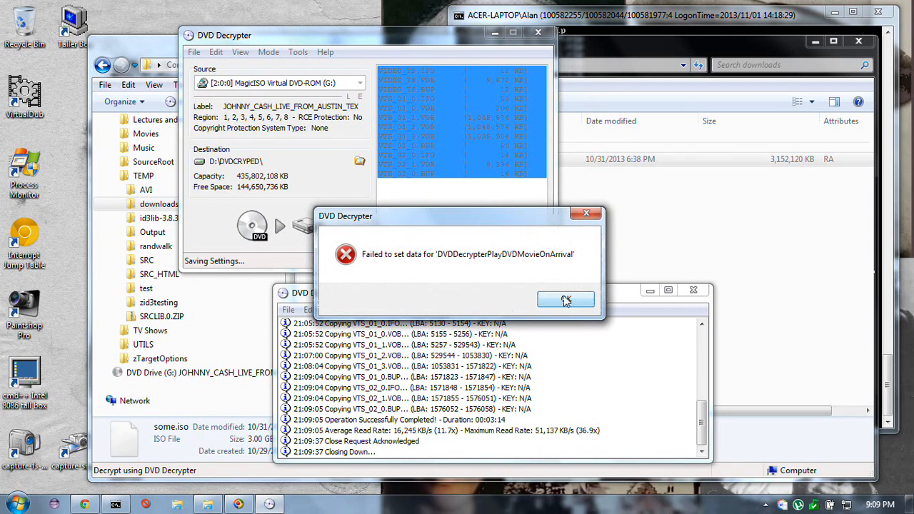
click(568, 301)
click(497, 302)
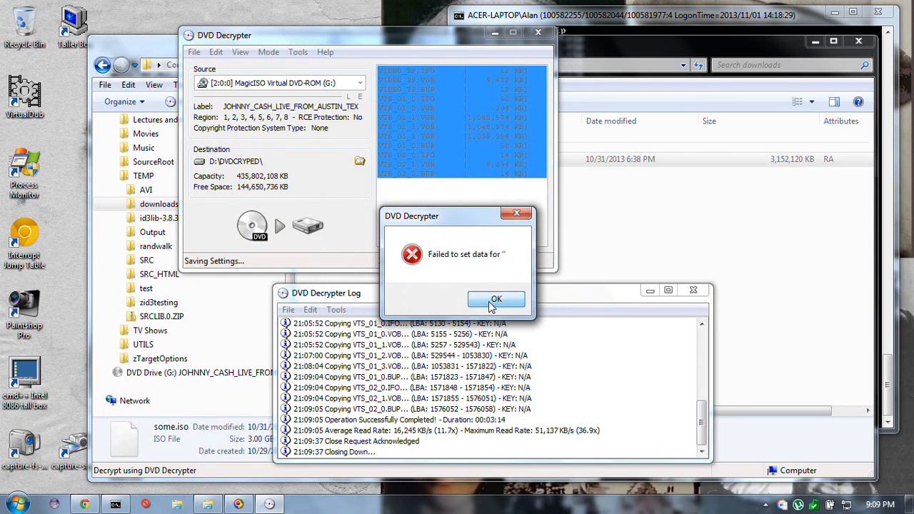
click(497, 302)
click(497, 301)
click(497, 301)
click(497, 300)
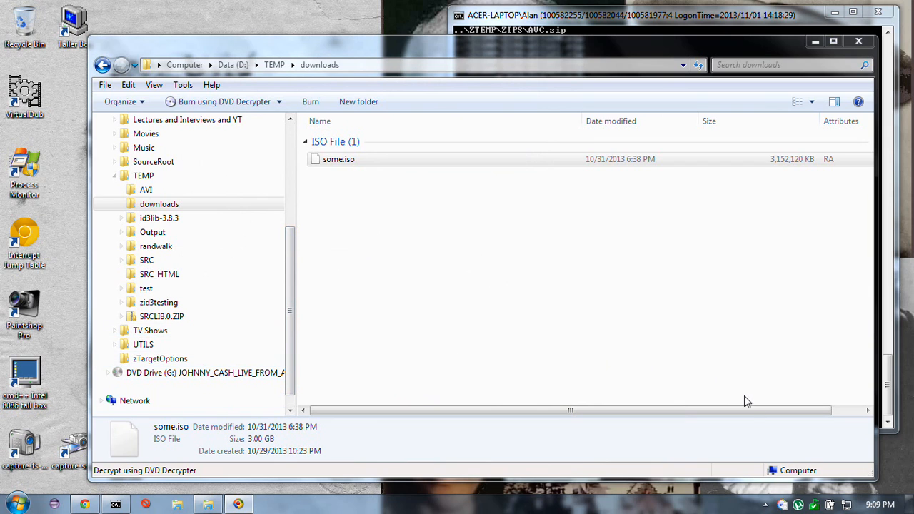
Exit the MagicDisc virtual drive manager running in the background
click(766, 505)
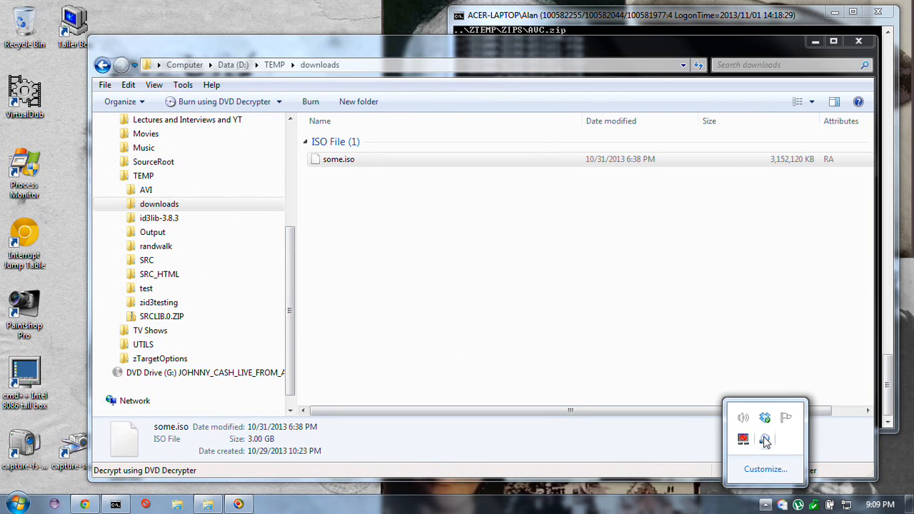
right_click(766, 442)
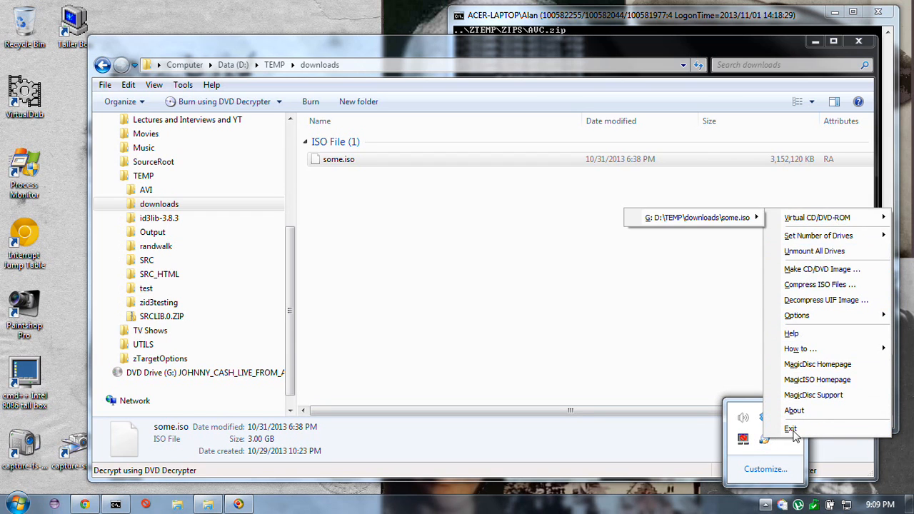
click(791, 429)
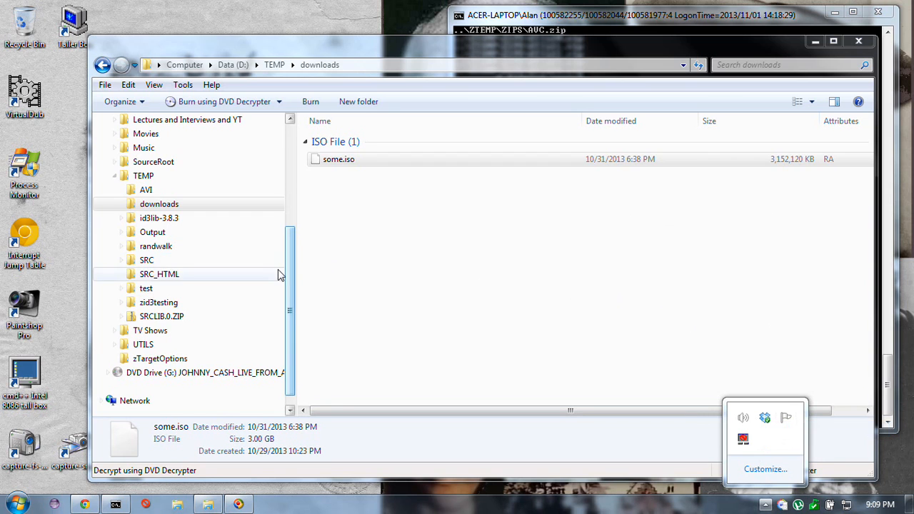
Collapse the TEMP folder in the folder tree and check whether DVD Drive (G:) still holds the mounted disc
click(290, 293)
drag(290, 293, 301, 241)
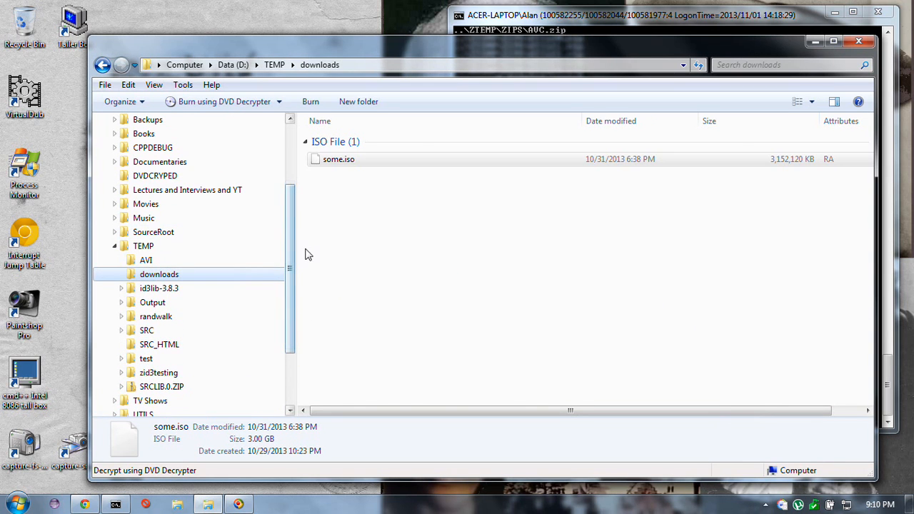
click(114, 246)
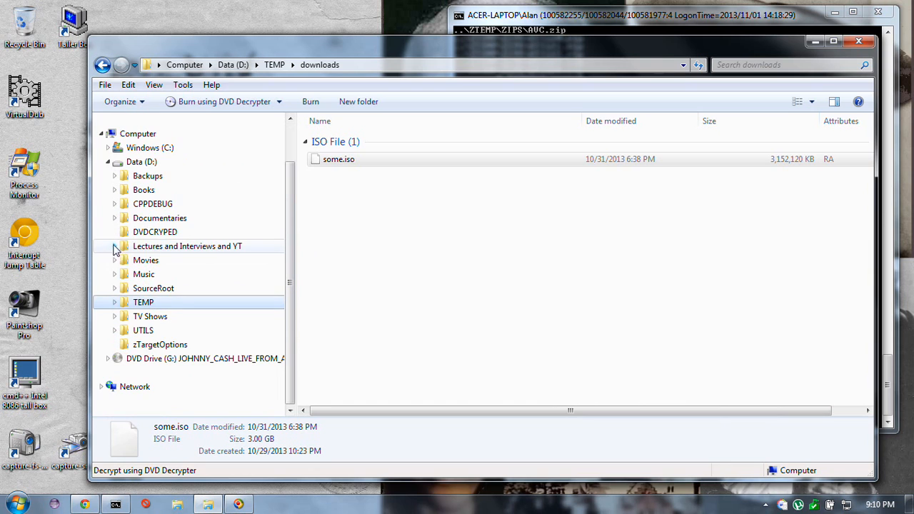
click(765, 505)
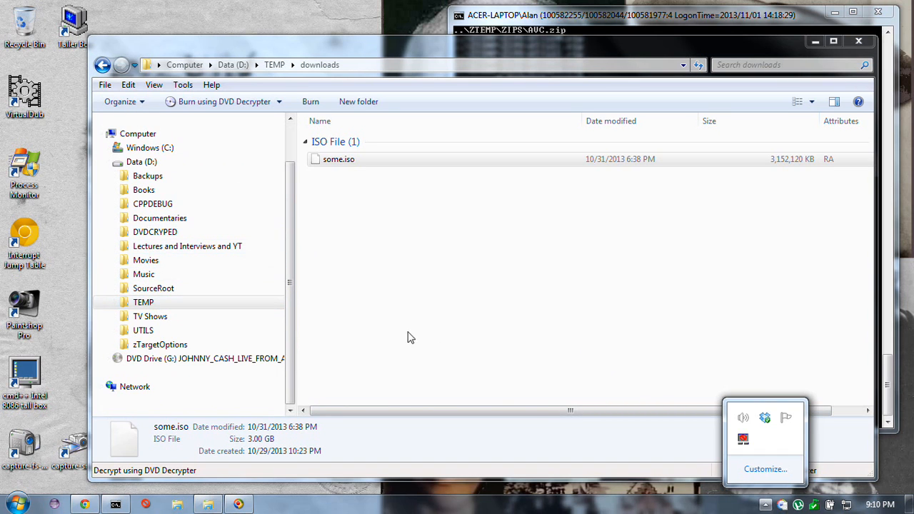
click(218, 359)
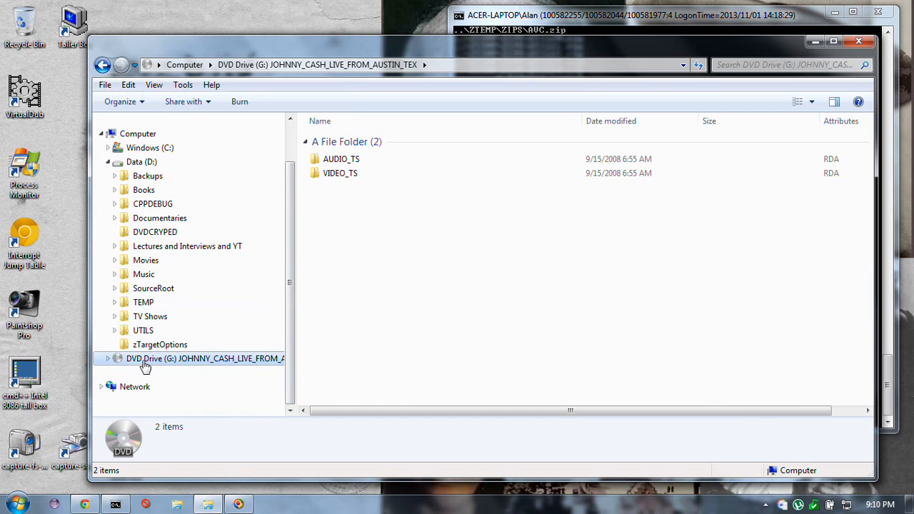
right_click(145, 367)
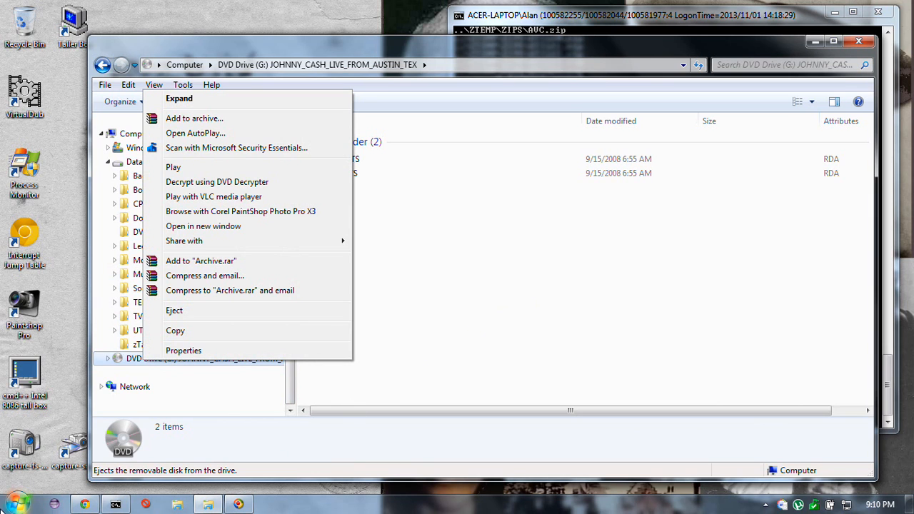
Relaunch MagicDisc to unmount D:\TEMP\downloads\some.iso from virtual drive G:, and exit MagicDisc
click(18, 505)
click(50, 450)
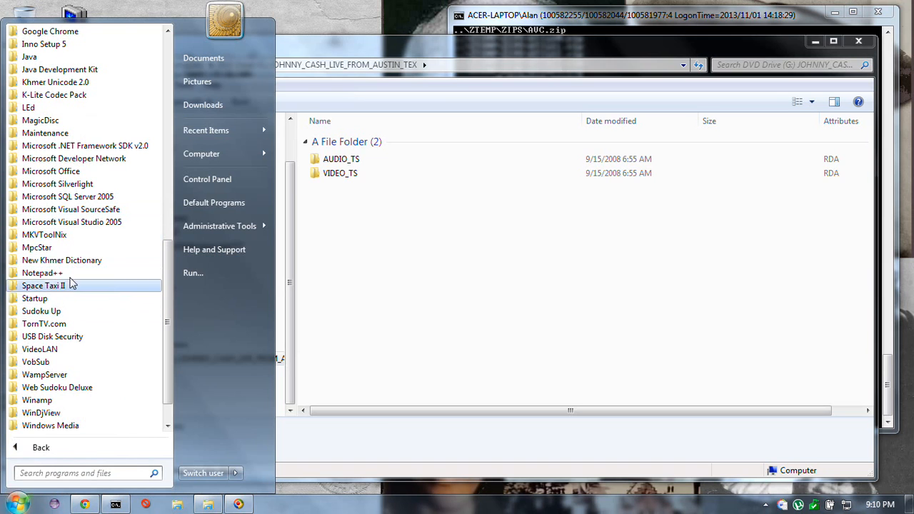
click(44, 120)
click(65, 135)
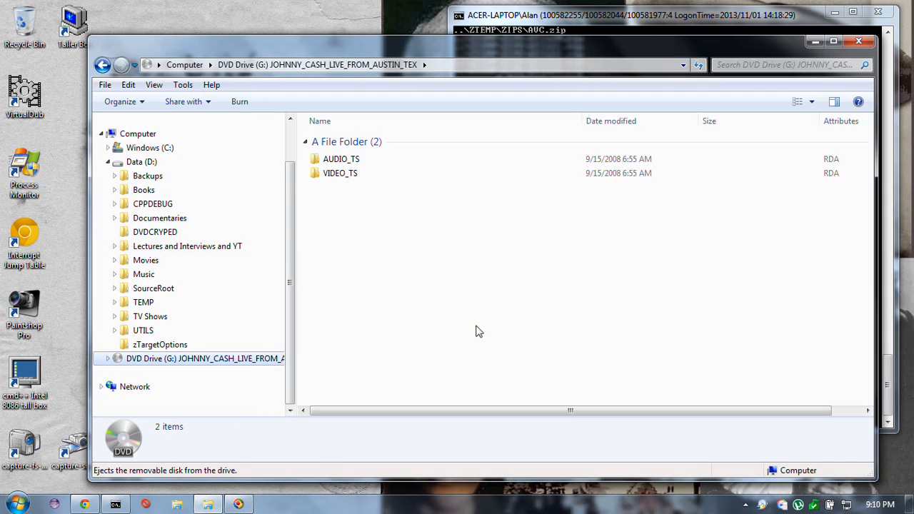
right_click(762, 508)
mouse_move(820, 287)
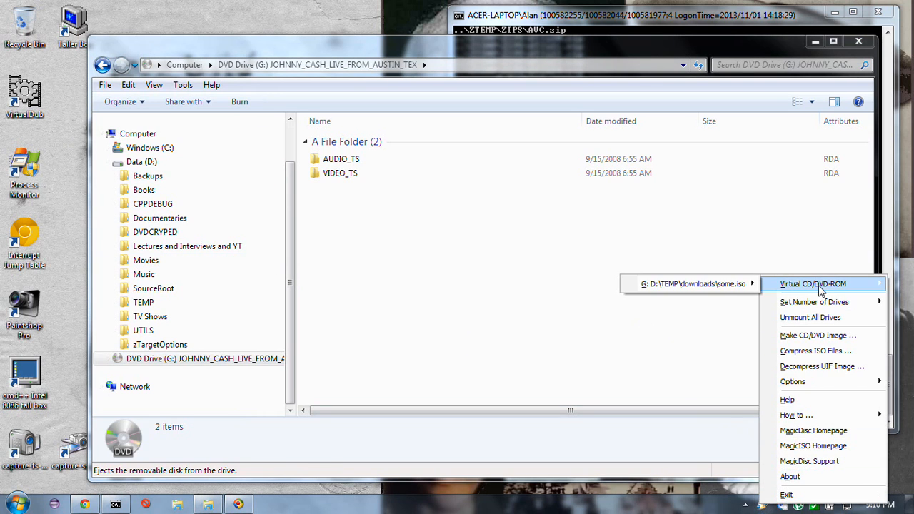
mouse_move(728, 289)
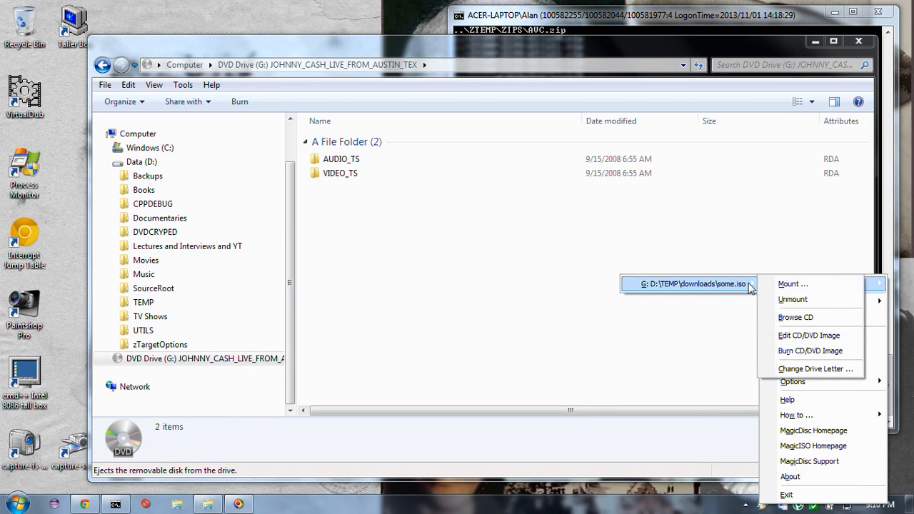
click(793, 300)
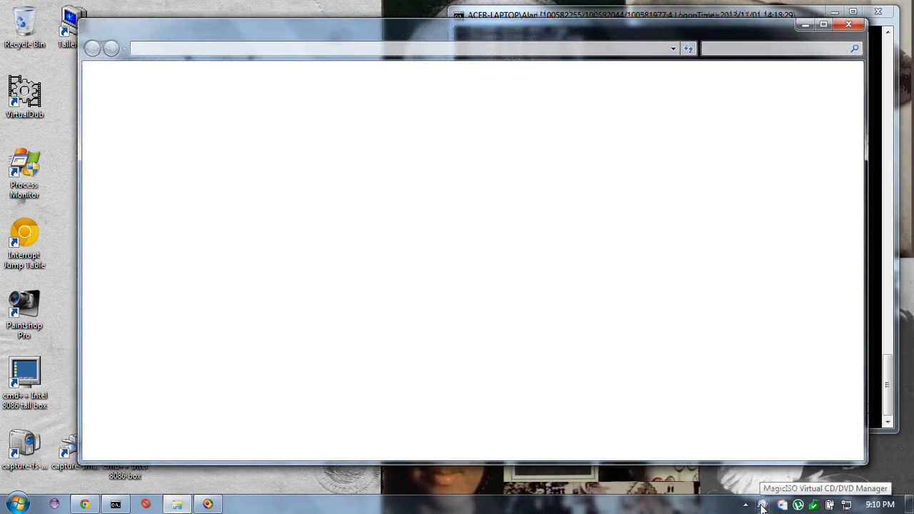
right_click(762, 504)
click(764, 493)
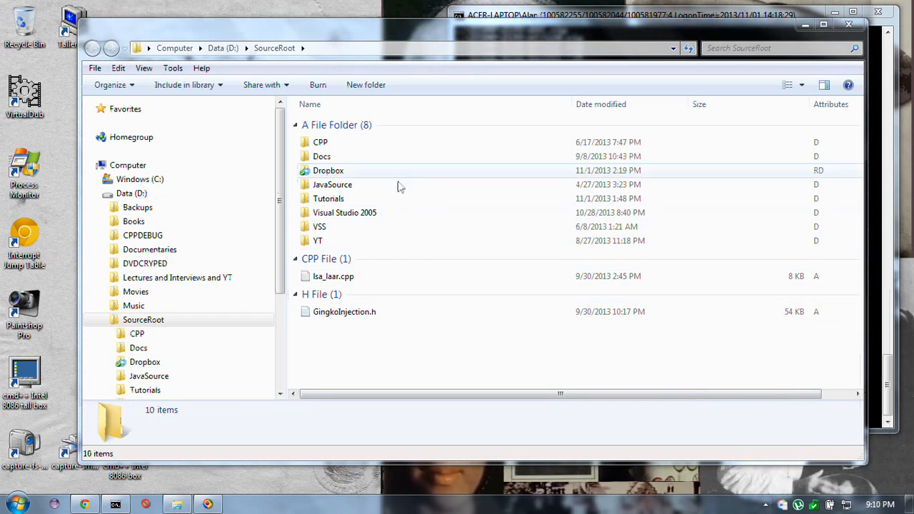
Open the DVDCRYPED folder on the Data (D:) drive to view the extracted DVD files
click(97, 195)
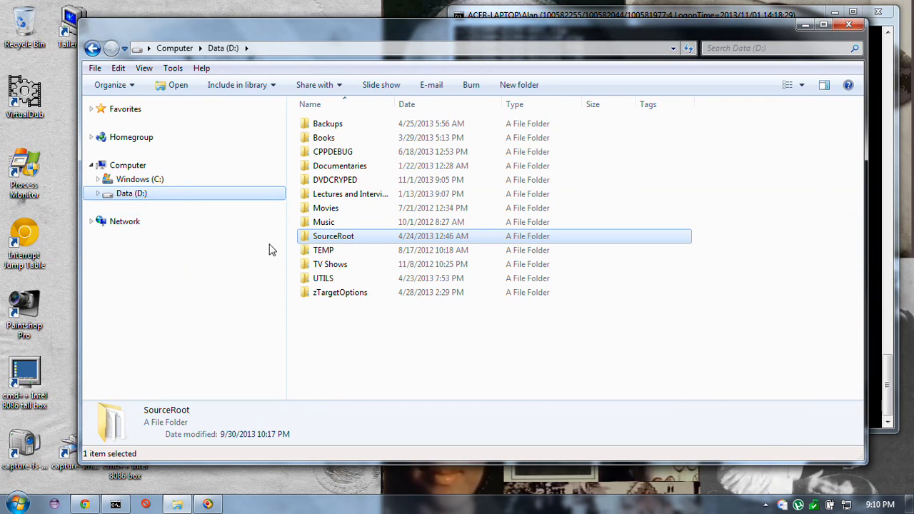
double_click(335, 180)
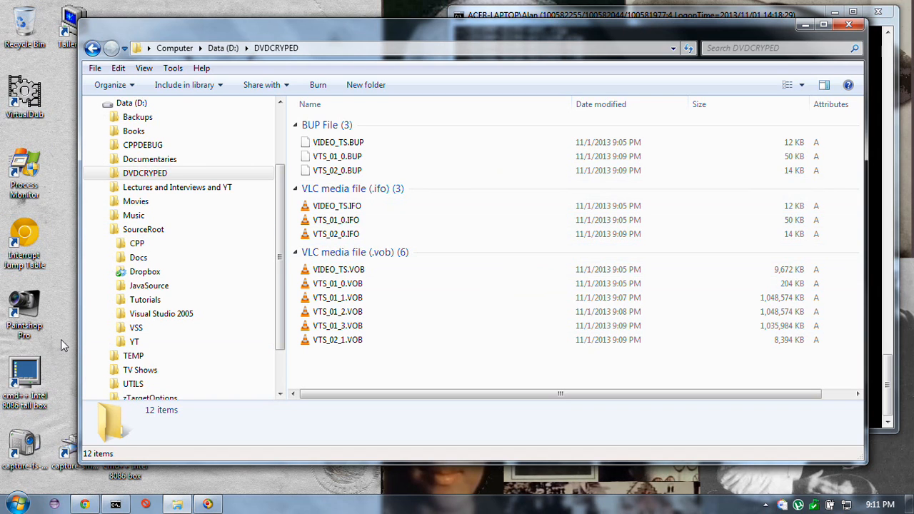
Open Notepad and write the conversion program's name, "Auto Guardian Knot", in a new blank document
key(super)
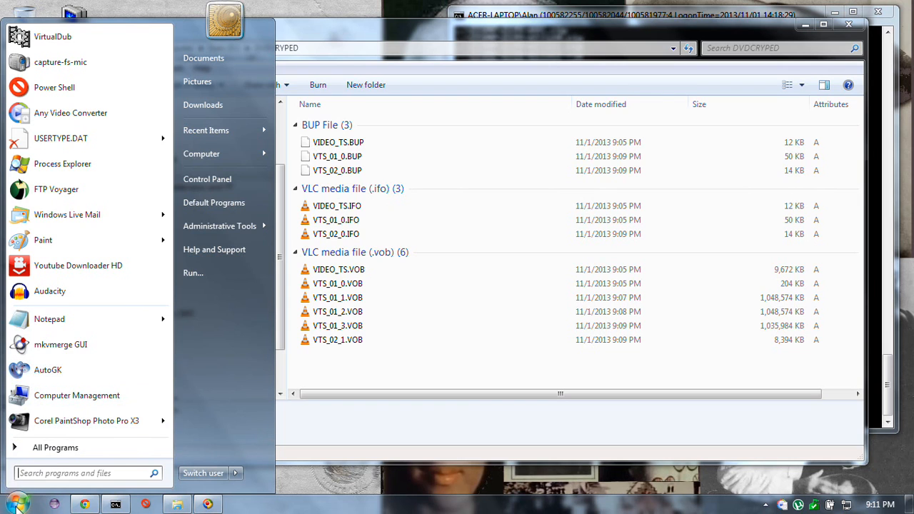
click(32, 500)
click(32, 500)
text(notepad)
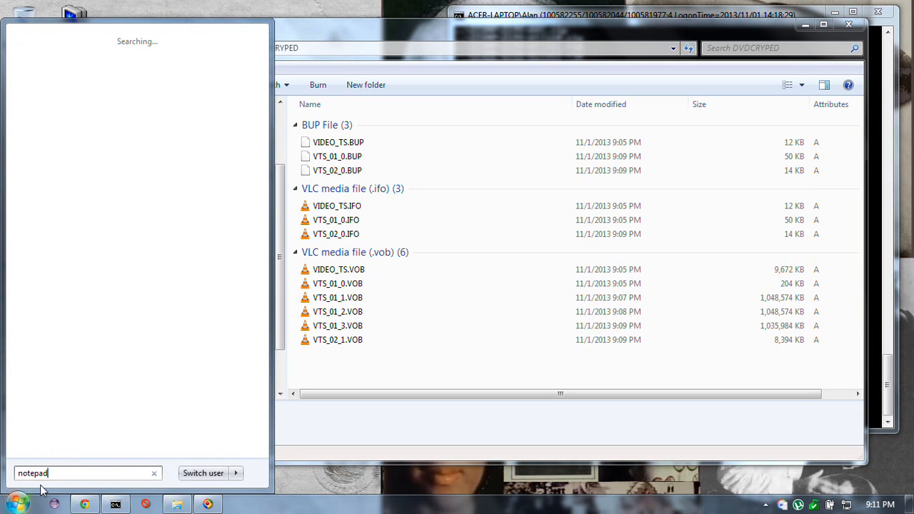
key(Return)
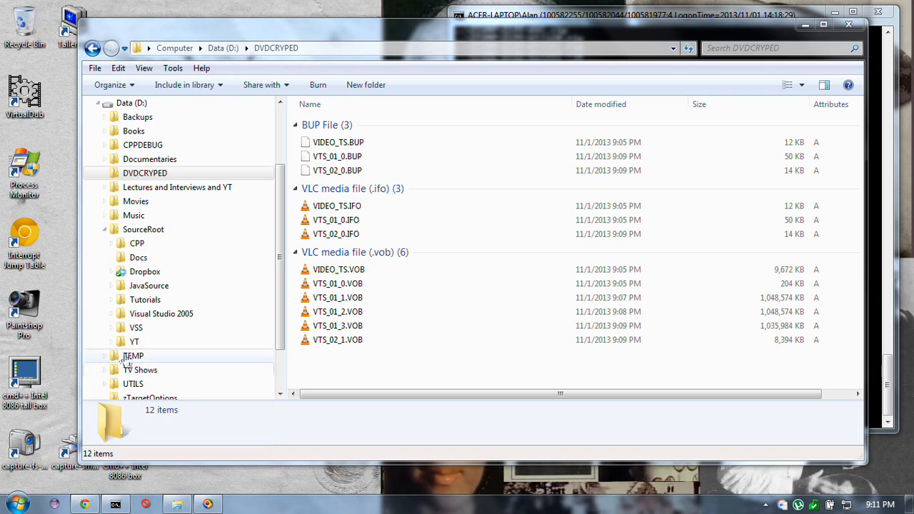
text(Auto Gua)
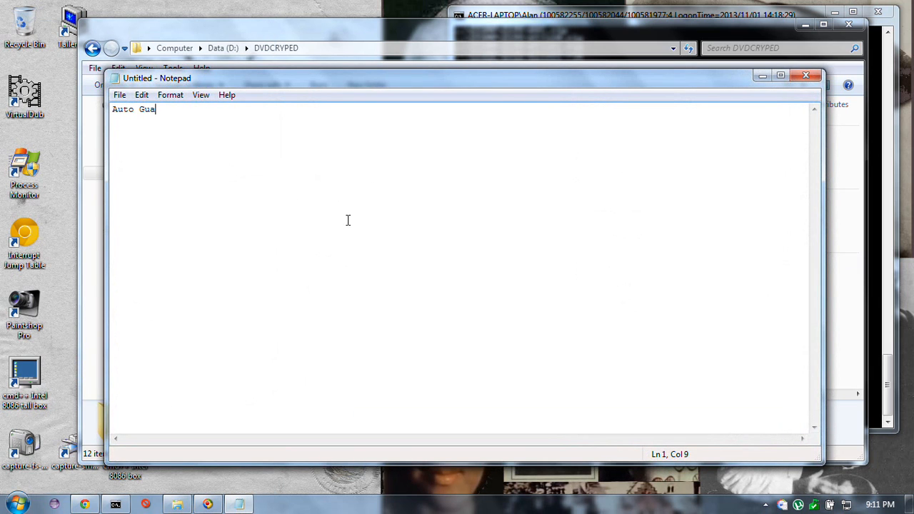
text(rdian Knot)
key(ctrl+shift+Left)
key(ctrl+shift+Left)
key(ctrl+shift+Left)
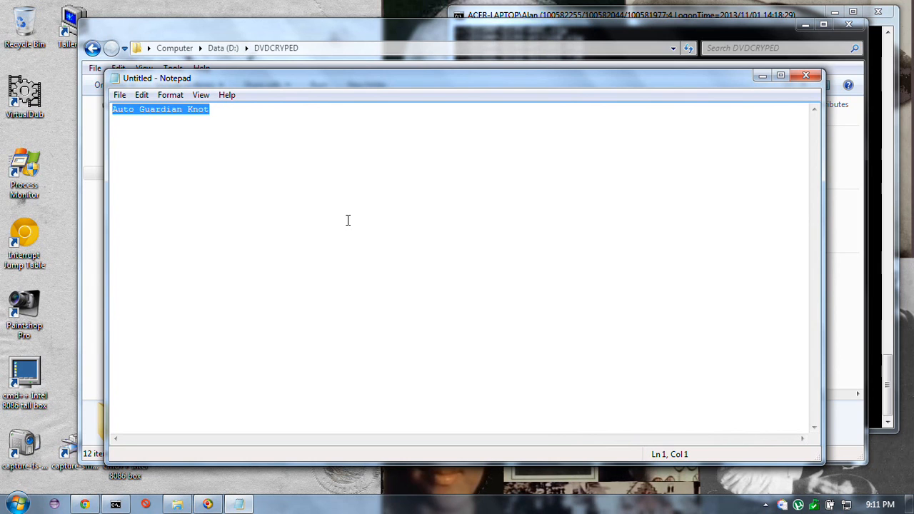
click(333, 209)
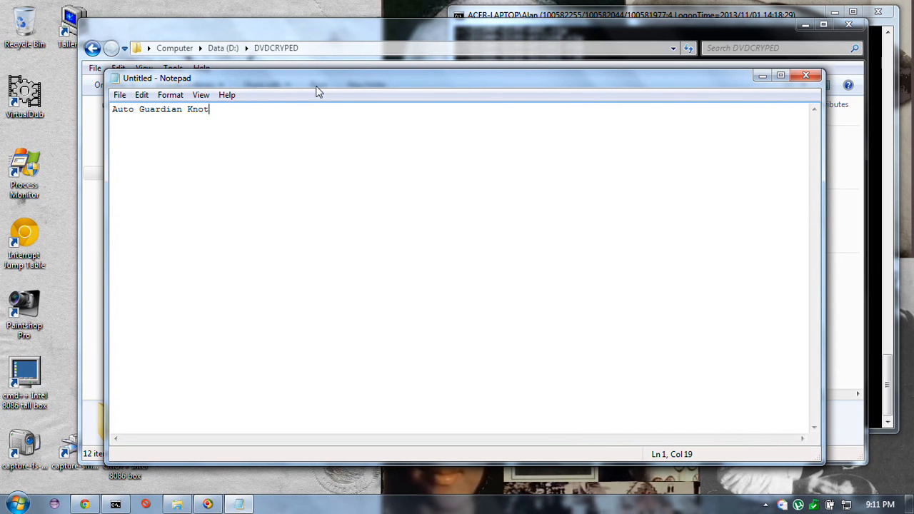
Bring the DVDCRYPED folder window in front of Notepad and launch AutoGK, placing its window below the IFO files
drag(316, 80, 328, 89)
click(345, 23)
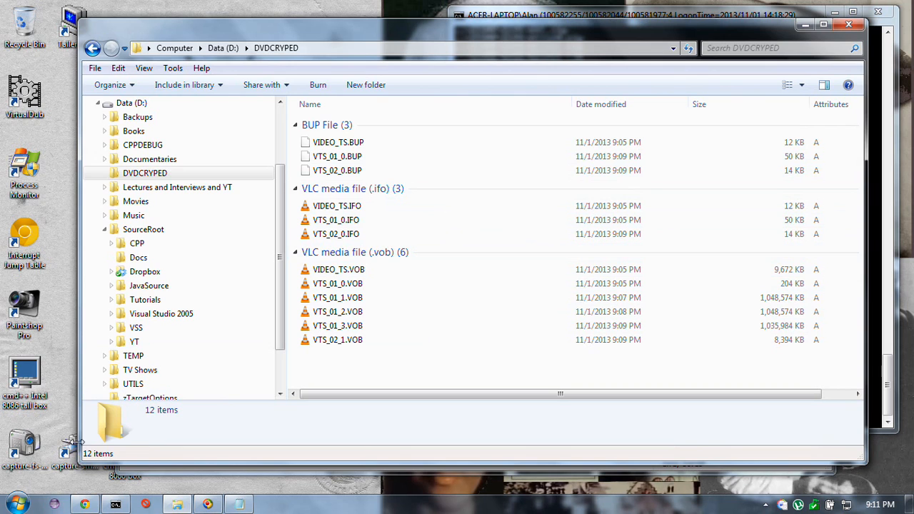
key(super)
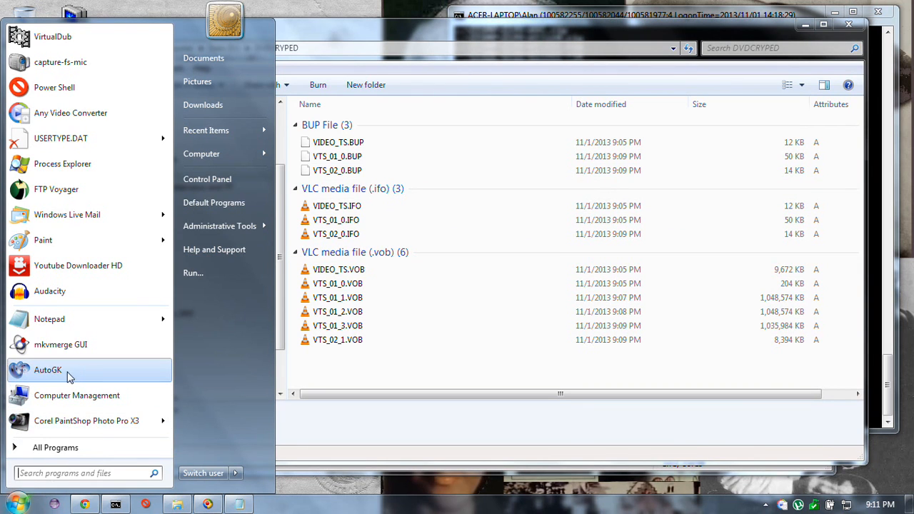
click(50, 373)
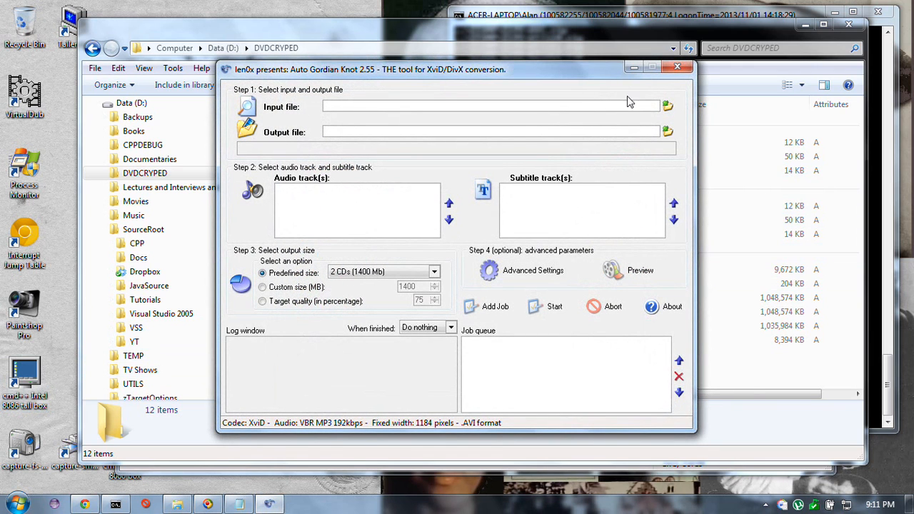
drag(547, 67, 512, 306)
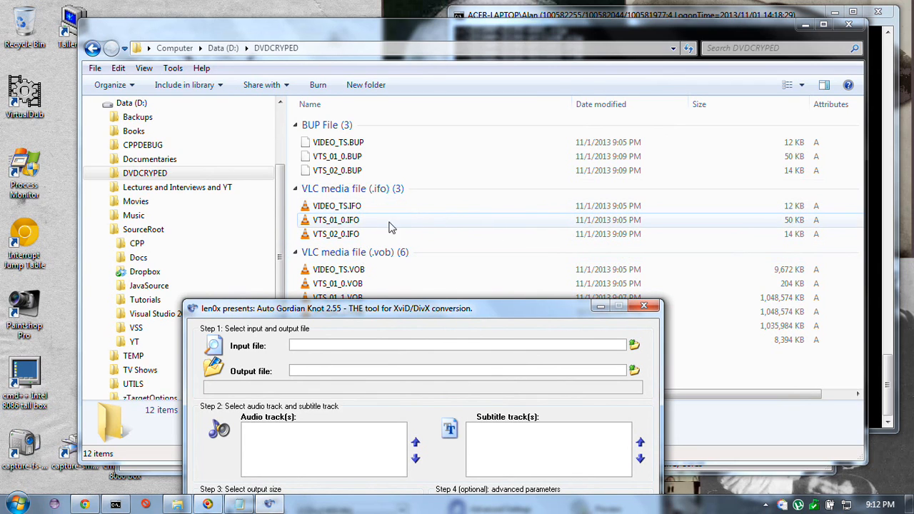
Move the Auto Gordian Knot window fully into view and load D:\DVDCRYPED\VTS_01_0.IFO as the input file
drag(443, 312, 450, 88)
click(642, 122)
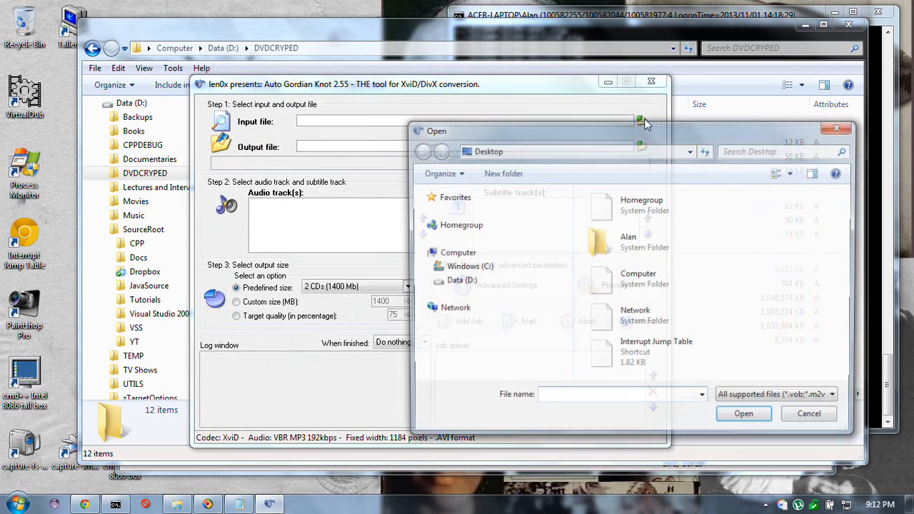
click(461, 282)
double_click(616, 268)
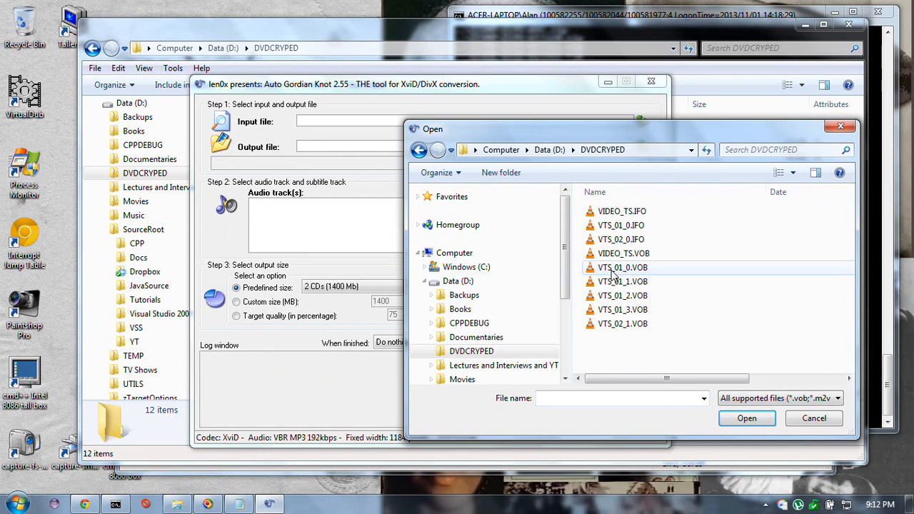
click(647, 228)
double_click(646, 229)
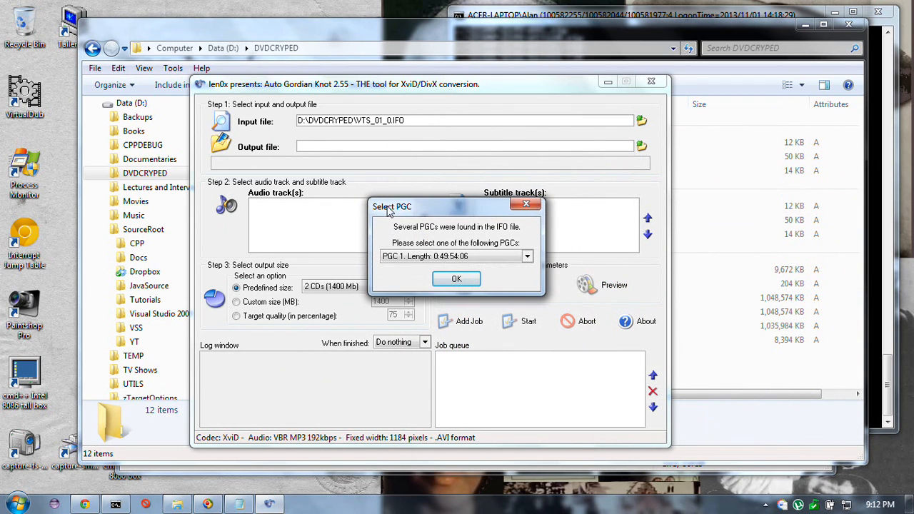
Compare the available PGCs and choose PGC 1, with length 0:49:54:06, for the conversion
click(493, 257)
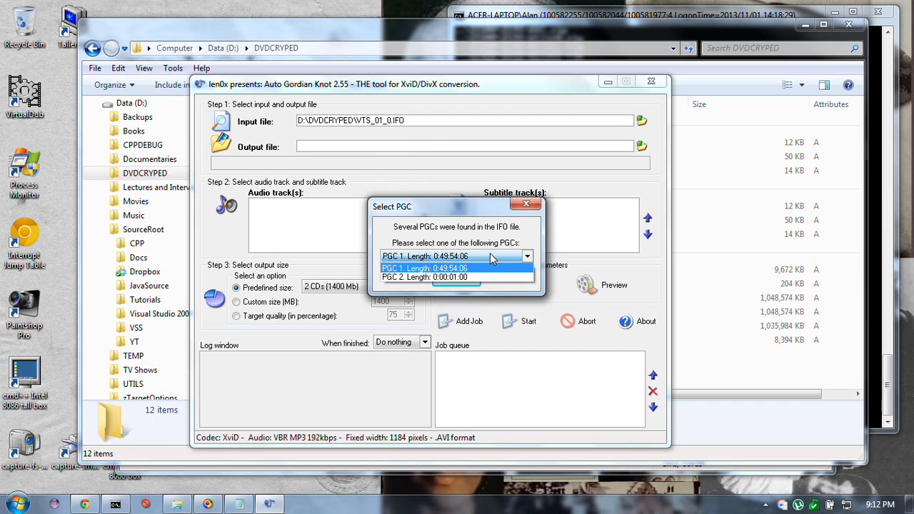
click(491, 255)
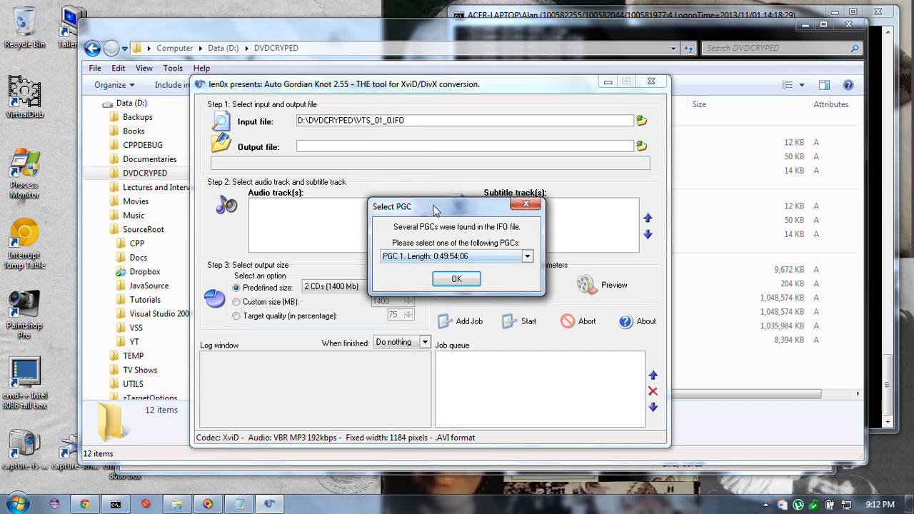
click(479, 259)
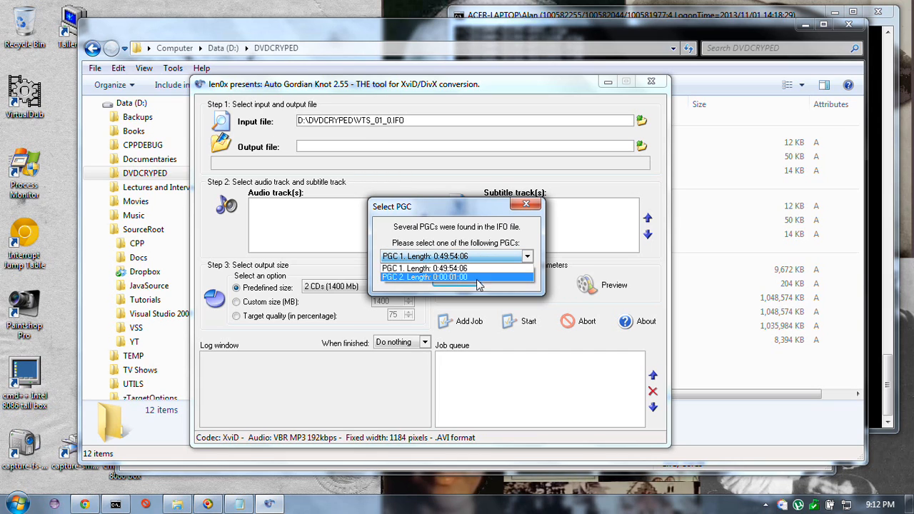
click(486, 267)
click(487, 259)
click(481, 254)
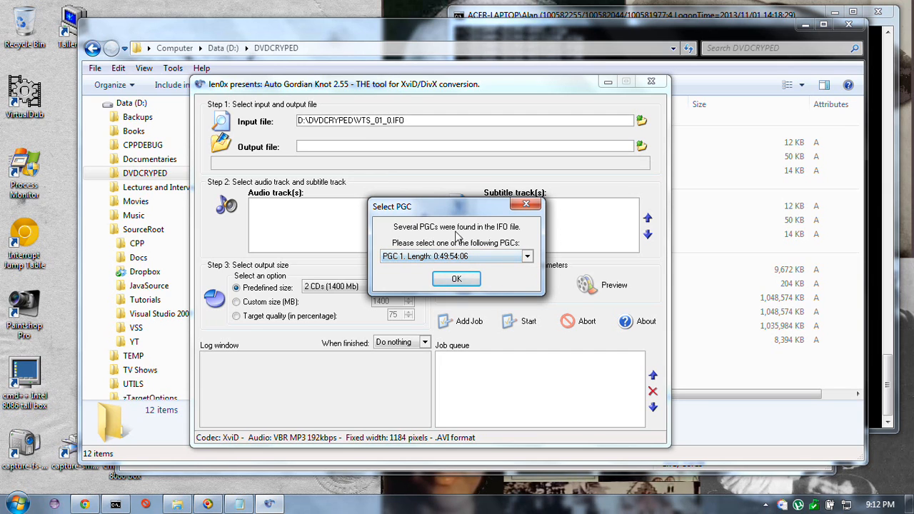
click(456, 281)
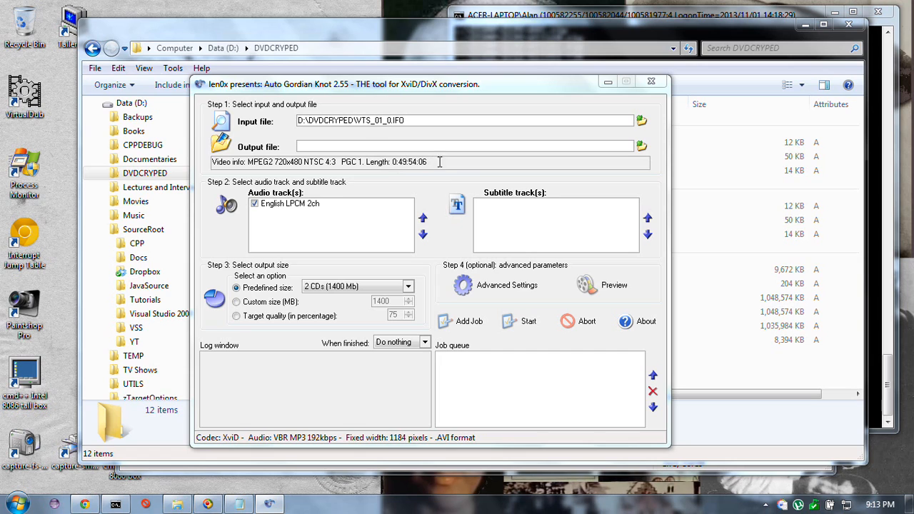
Switch the output size option to a custom size and set it to 811 MB
click(238, 303)
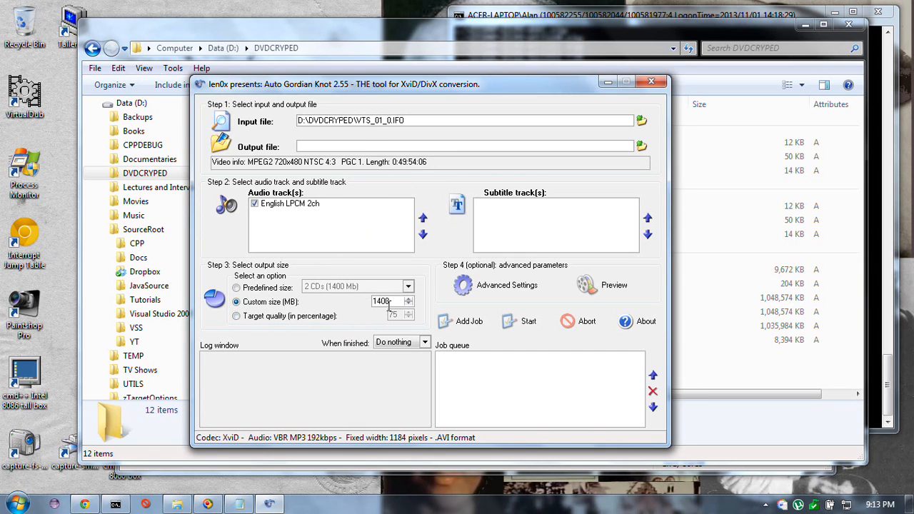
drag(392, 301, 325, 305)
key(Up)
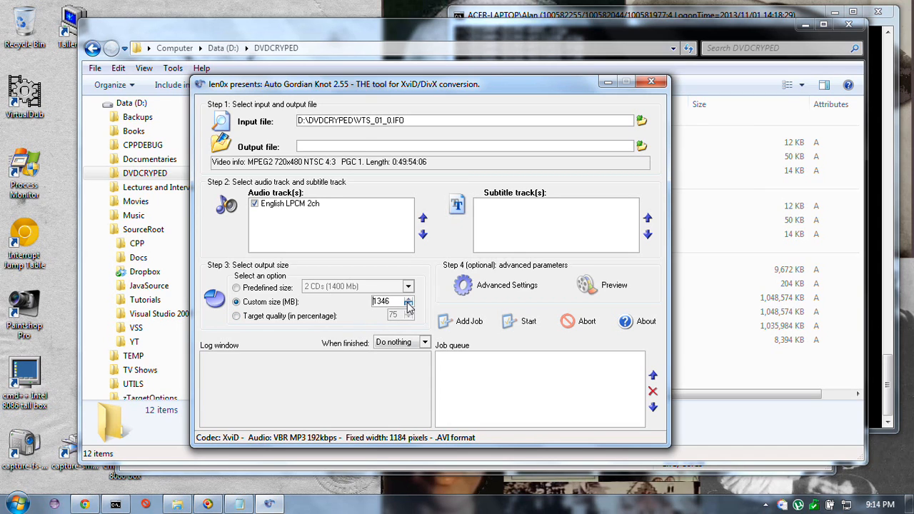
click(408, 306)
key(Up)
key(Up)
key(Up)
key(Up)
key(Up)
key(Up)
key(Up)
key(Up)
key(Up)
Set the output resolution to Auto width in the advanced settings, keeping the XviD codec and VBR MP3 audio
click(509, 289)
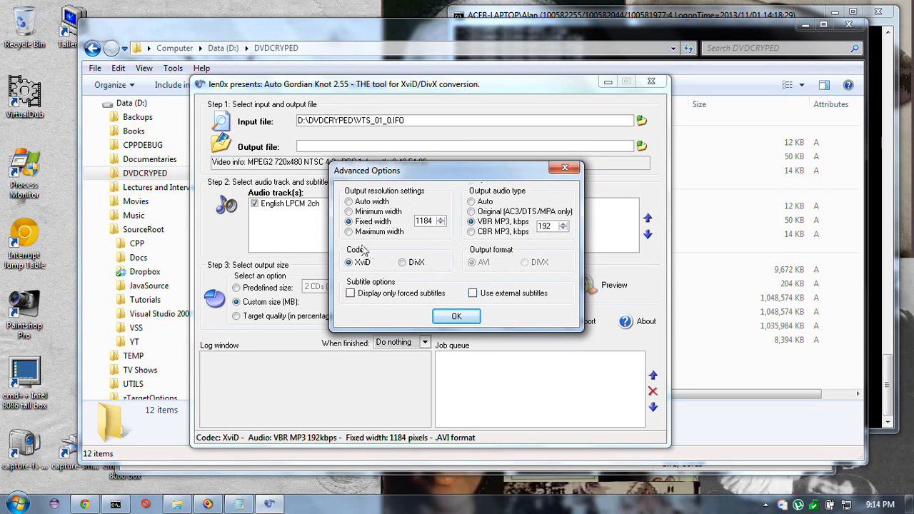
click(372, 203)
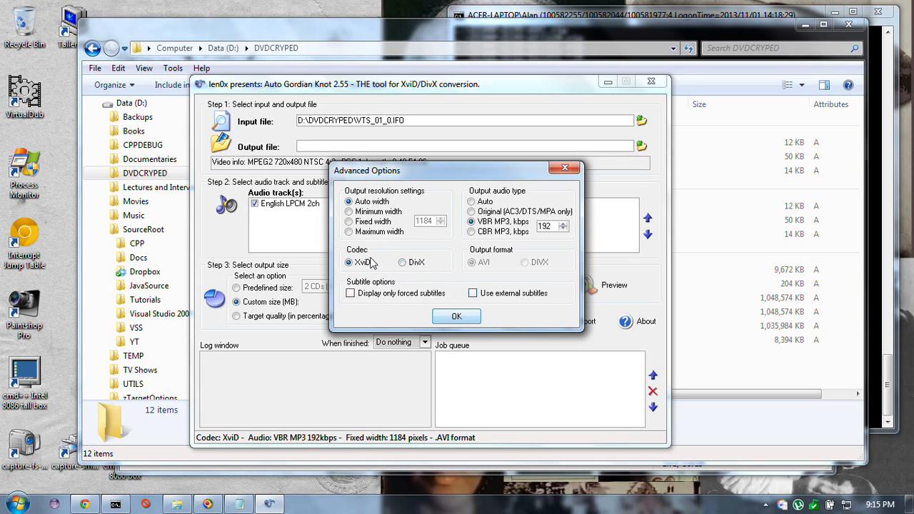
click(456, 316)
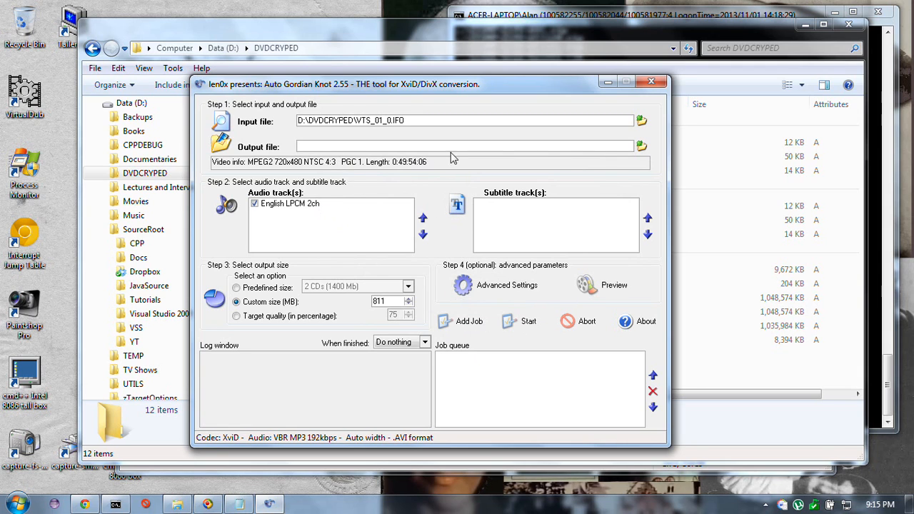
Set the output file to D:\DVDCRYPED\DVDCRYPED.avi and add the conversion to the job queue
click(641, 146)
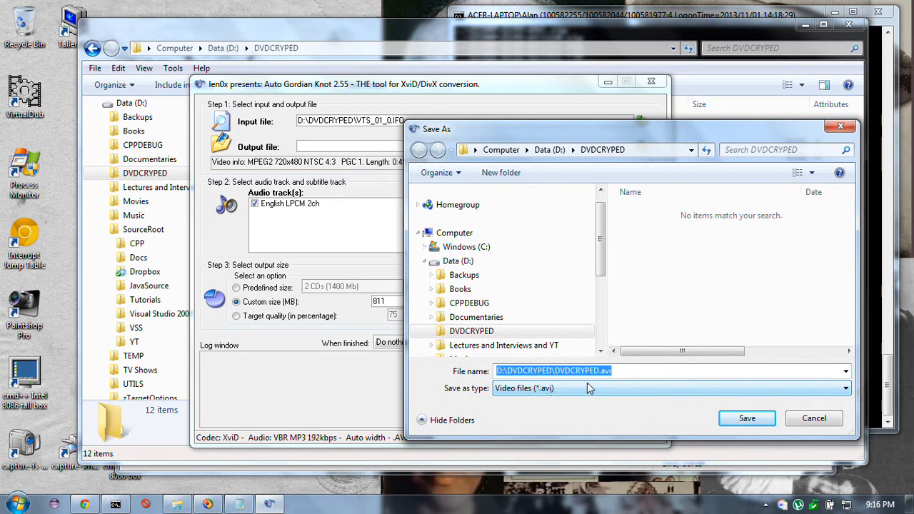
click(745, 418)
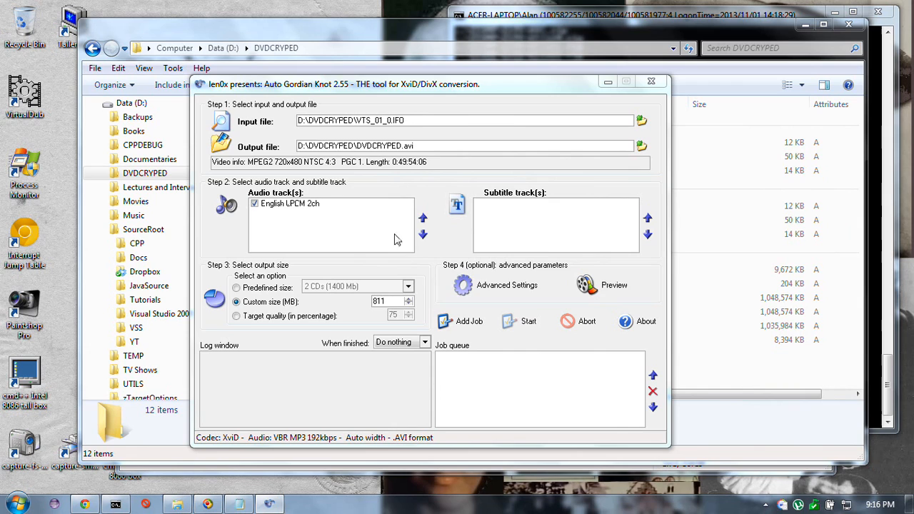
click(465, 324)
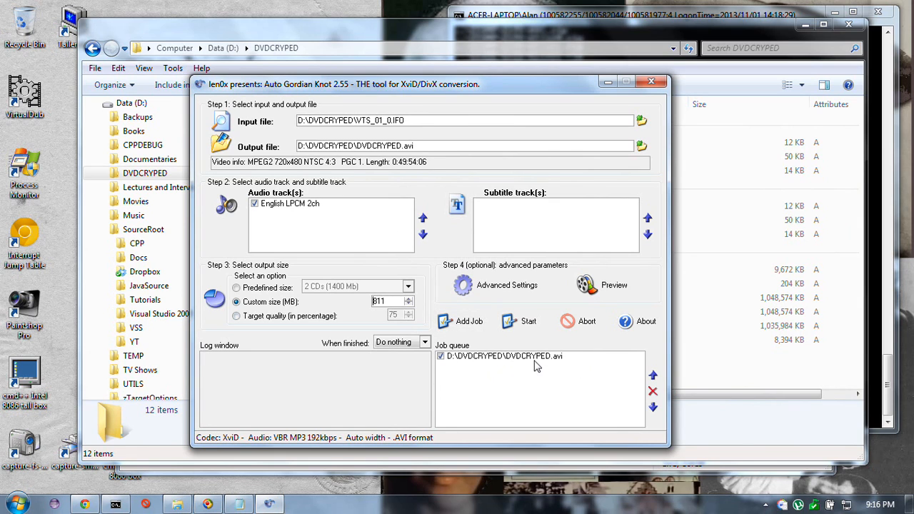
Start encoding the queued job and minimize Auto Gordian Knot to reveal the DVDCRYPED folder
click(526, 324)
click(520, 323)
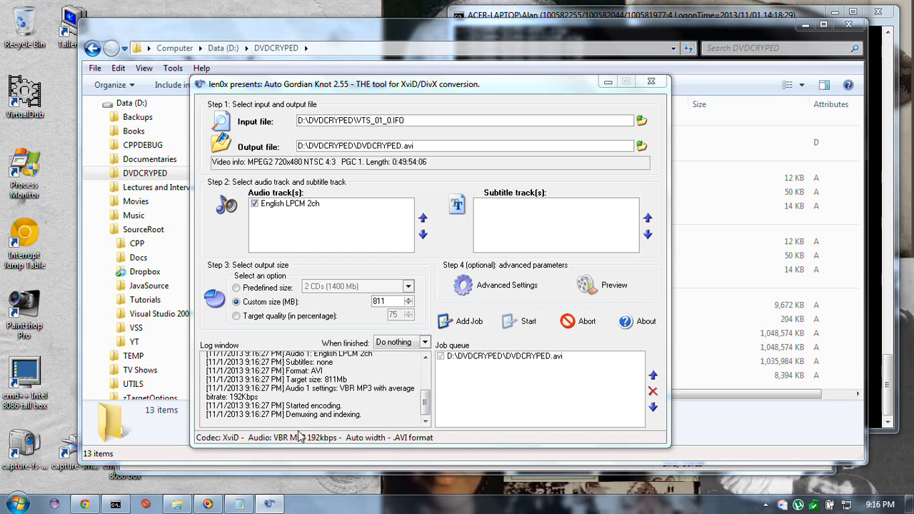
click(607, 83)
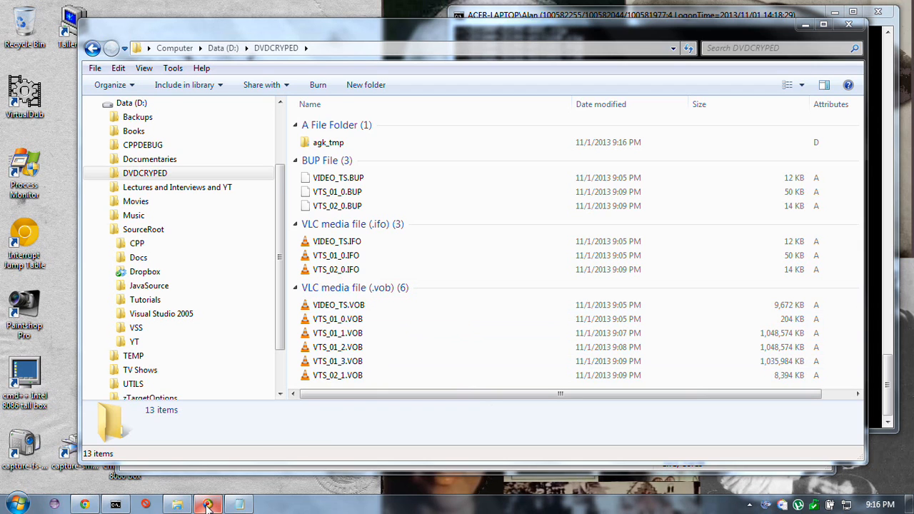
mouse_move(208, 506)
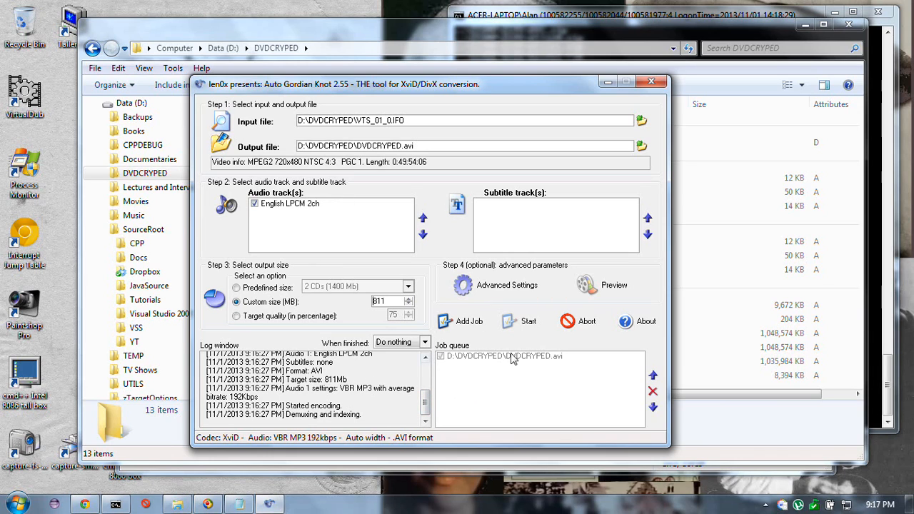
Abort the running encoding job and close Auto Gordian Knot
click(589, 320)
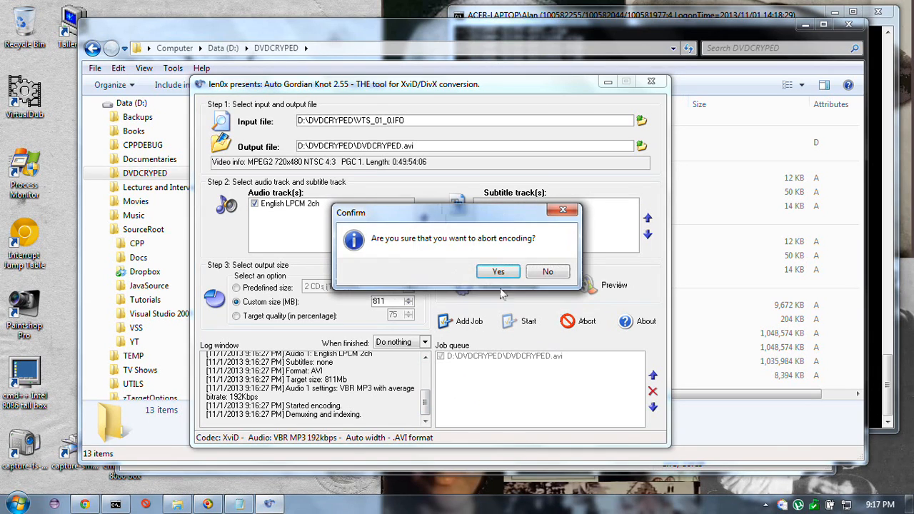
click(500, 273)
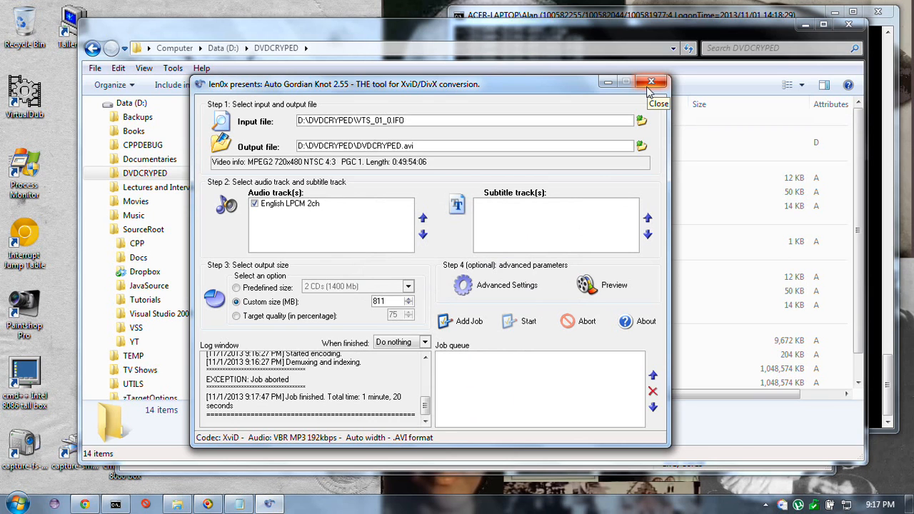
click(654, 84)
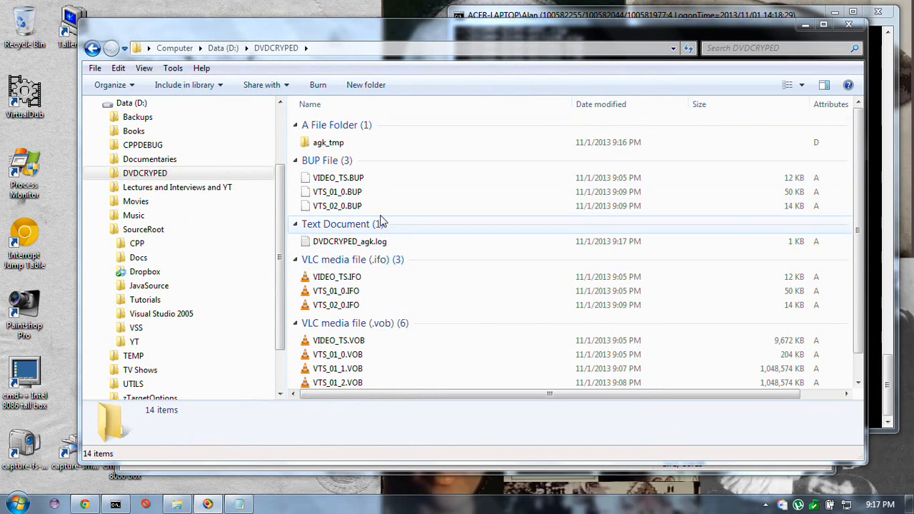
Select all files in the DVDCRYPED folder, from VIDEO_TS.BUP through VTS_02_1.VOB, to review the conversion's leftover files
click(394, 178)
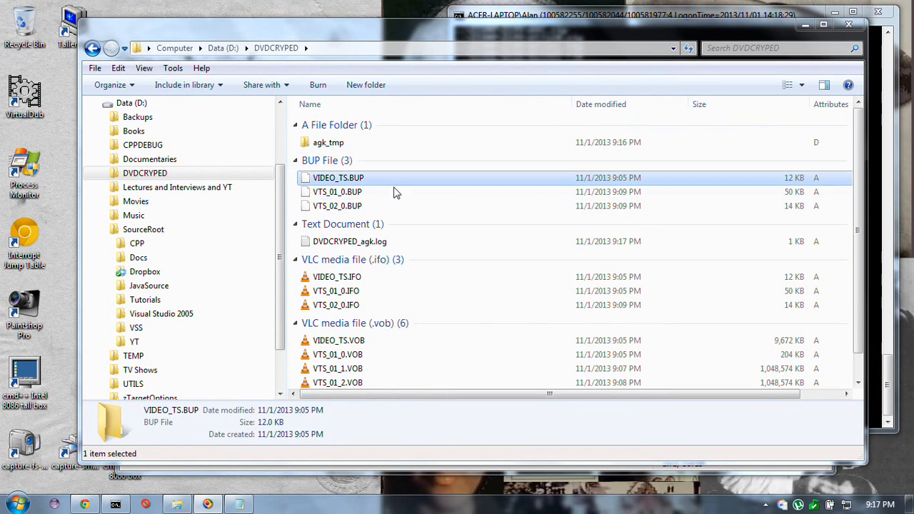
shift+click(418, 380)
scroll(420, 386, down, 1)
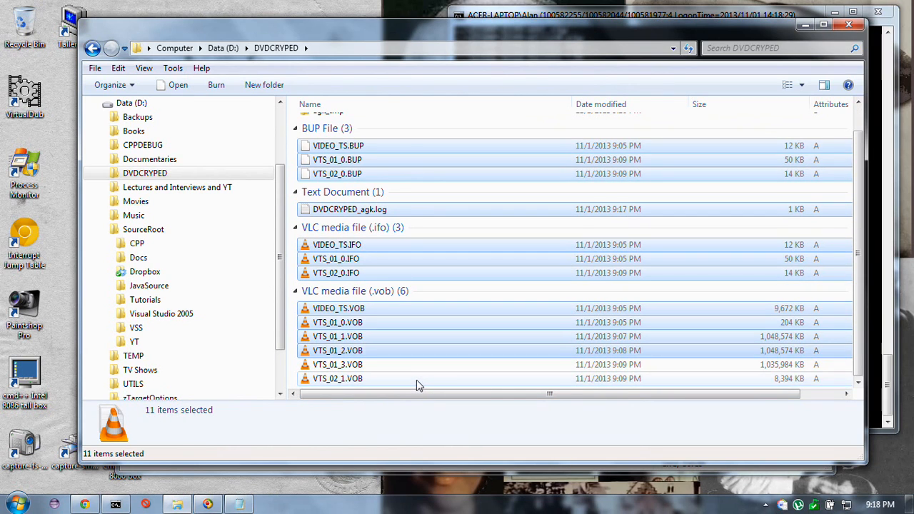
shift+click(417, 381)
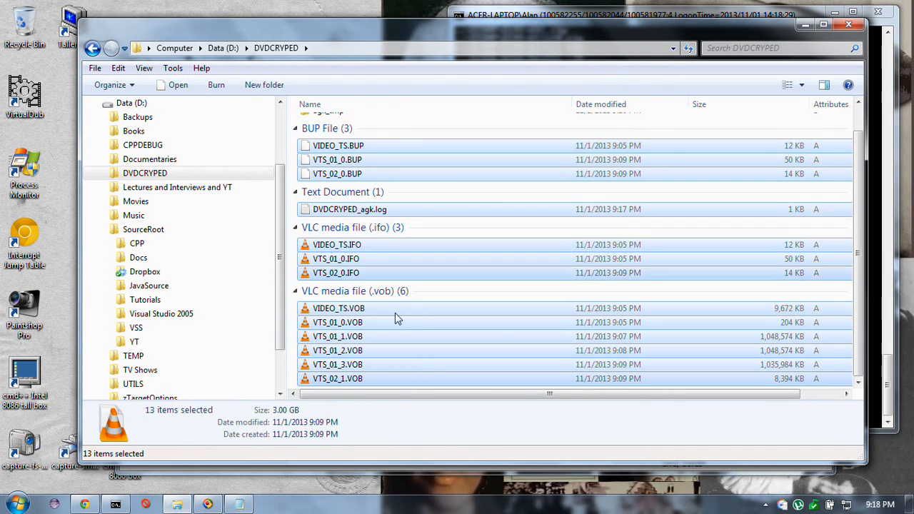
scroll(397, 325, up, 1)
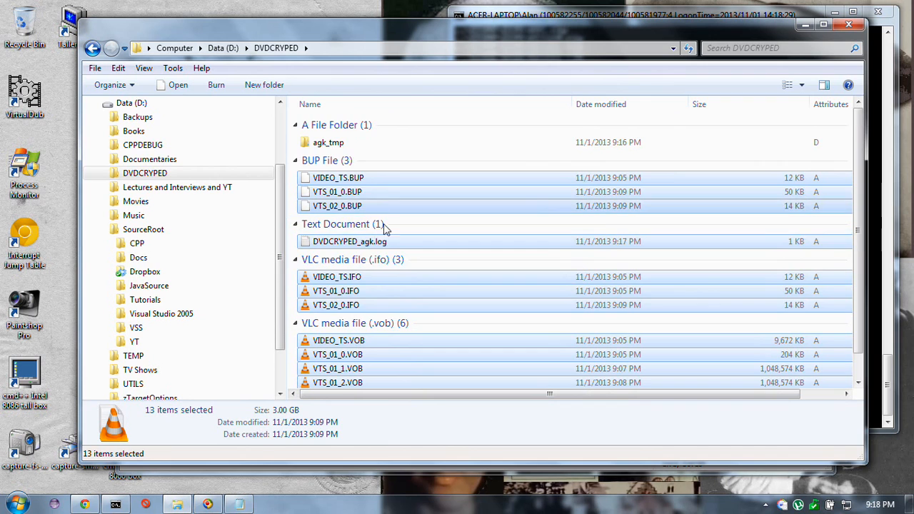
scroll(384, 223, down, 1)
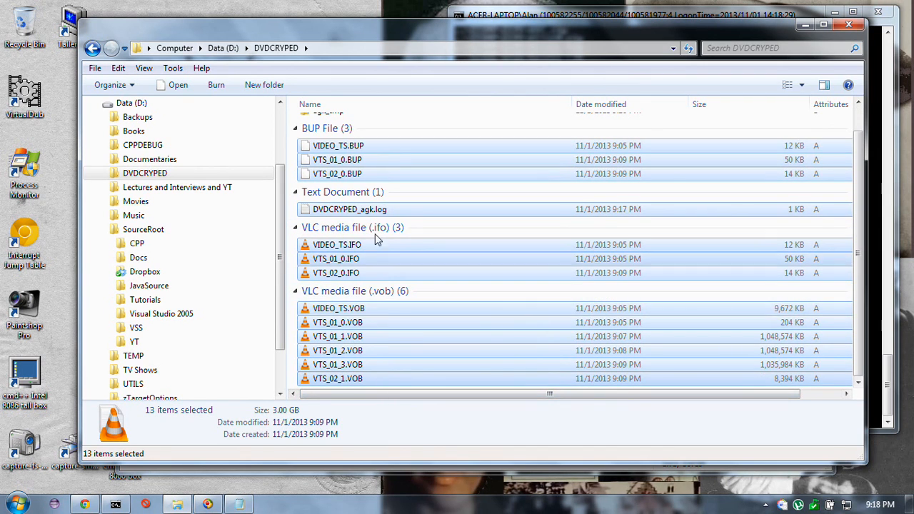
scroll(379, 236, up, 1)
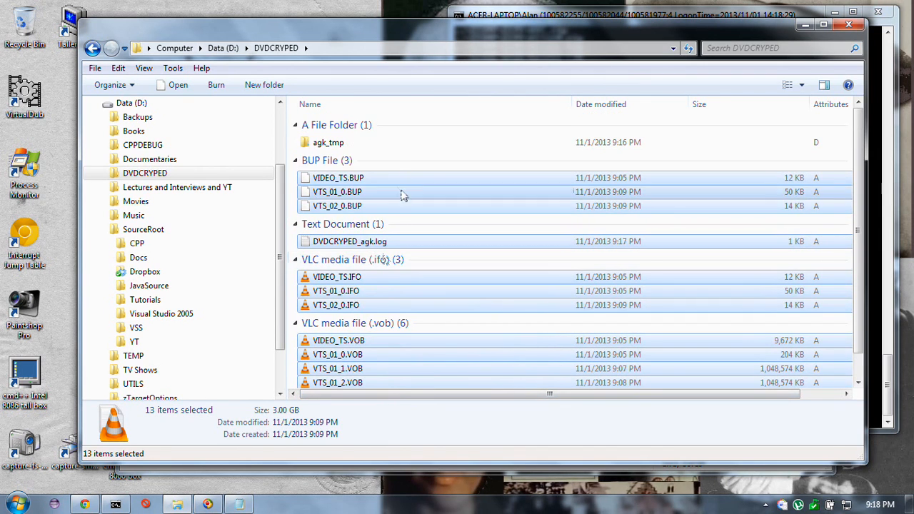
Select the agk_tmp folder and look over the files listed alongside it
click(385, 142)
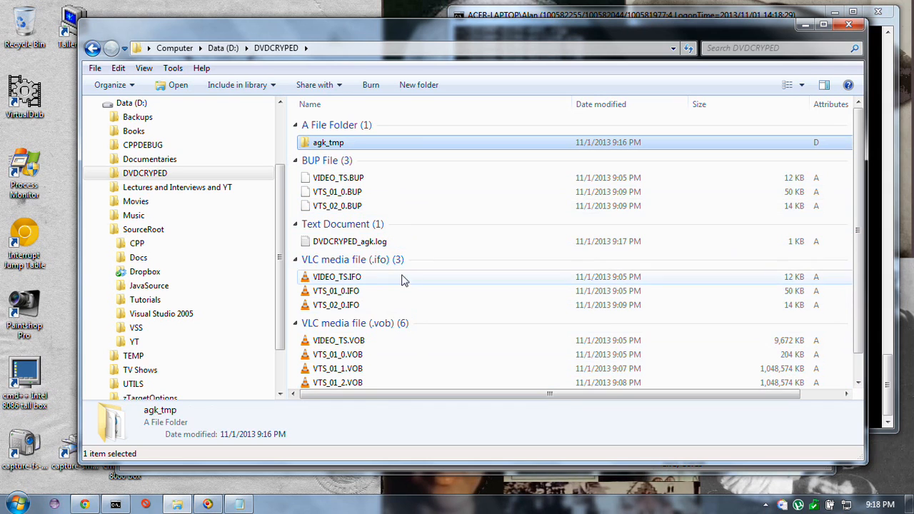
scroll(429, 261, down, 1)
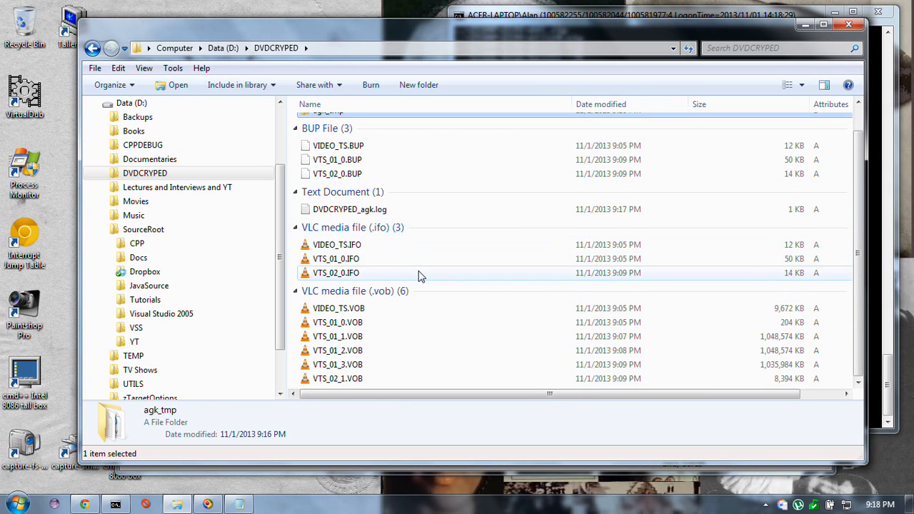
scroll(420, 275, up, 1)
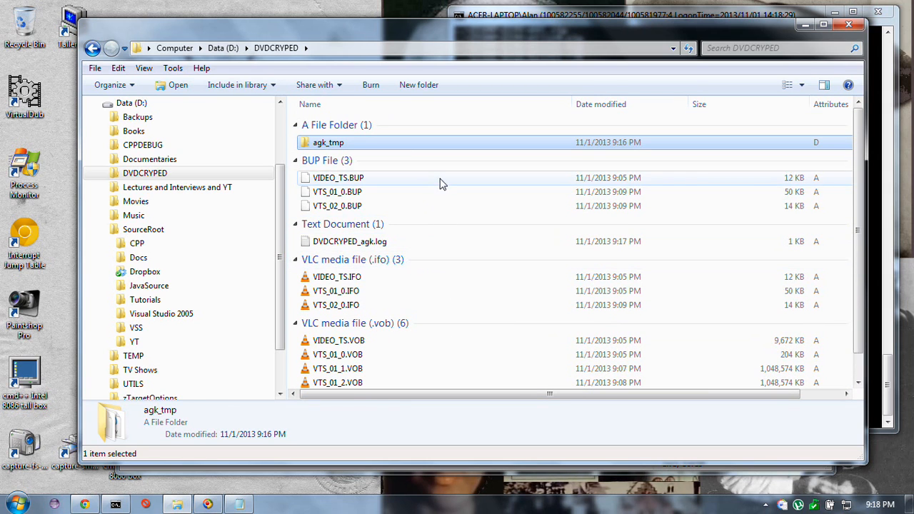
Collapse the SourceRoot folder tree and open D:\TEMP\downloads to view some.iso
click(172, 506)
click(171, 506)
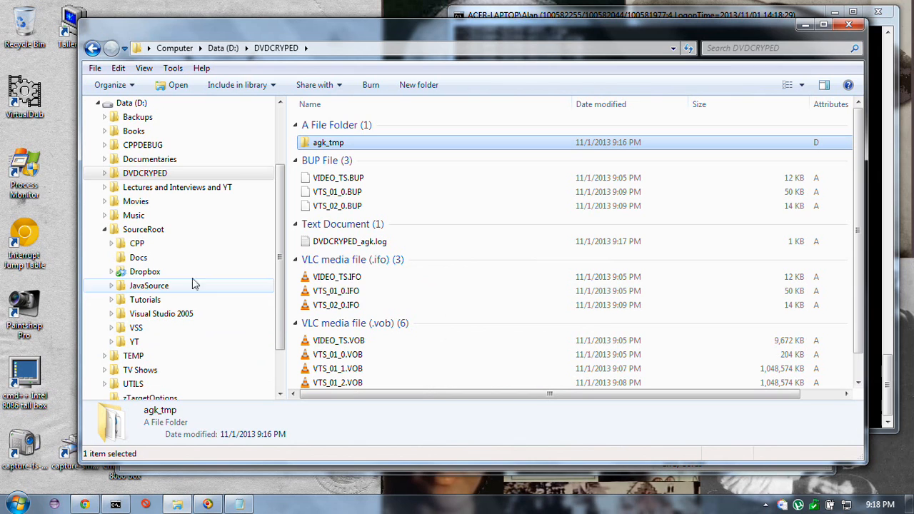
click(105, 230)
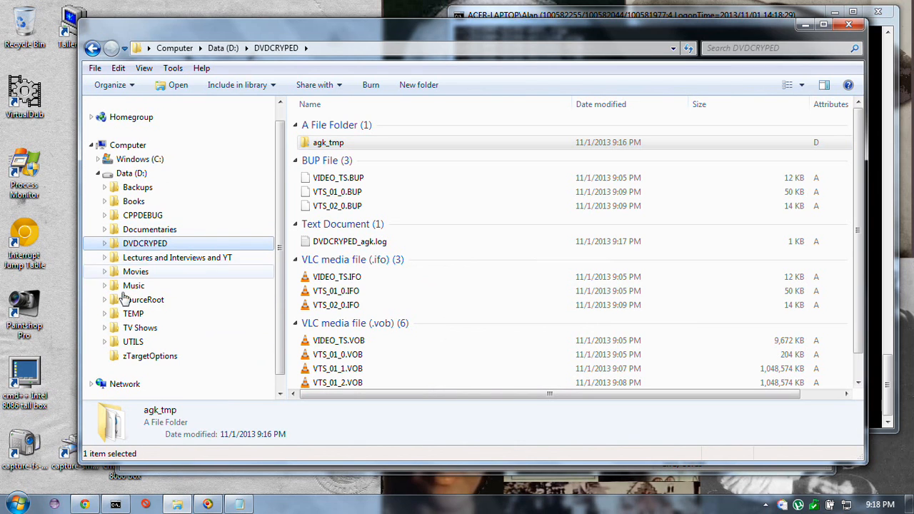
click(171, 315)
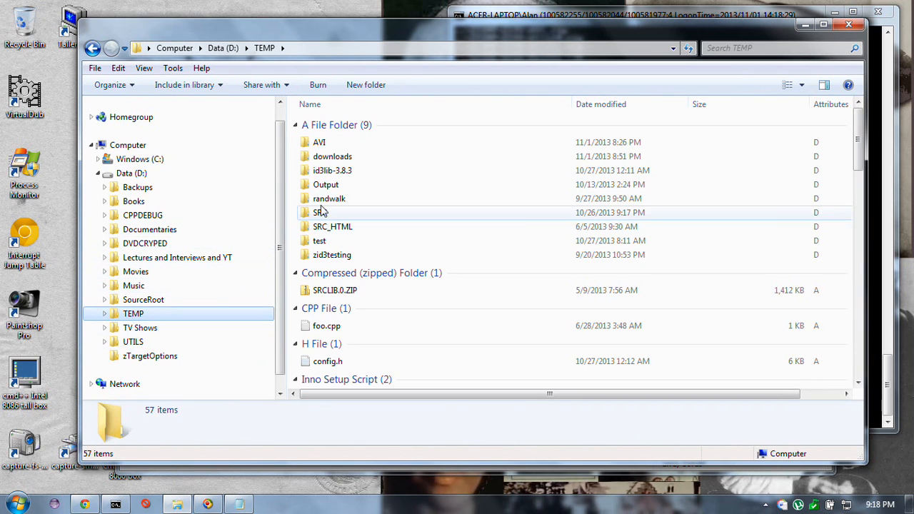
double_click(357, 159)
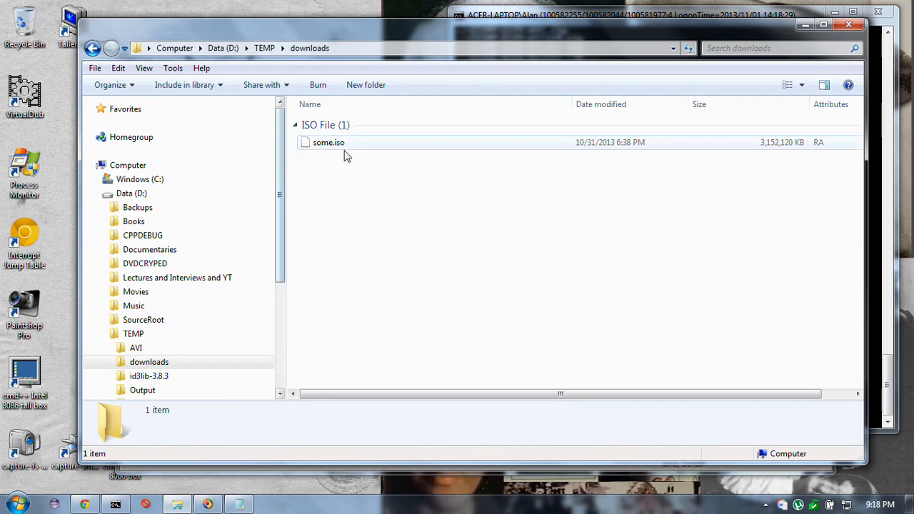